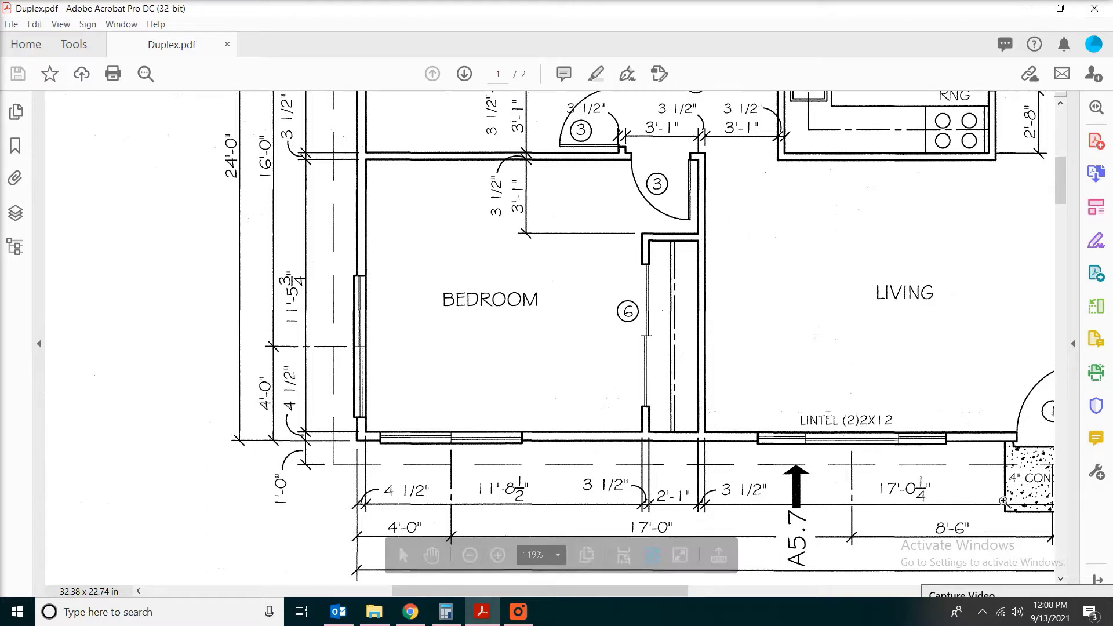
Open the Measure tool from the More Tools grid over the Duplex floor plan
click(1097, 474)
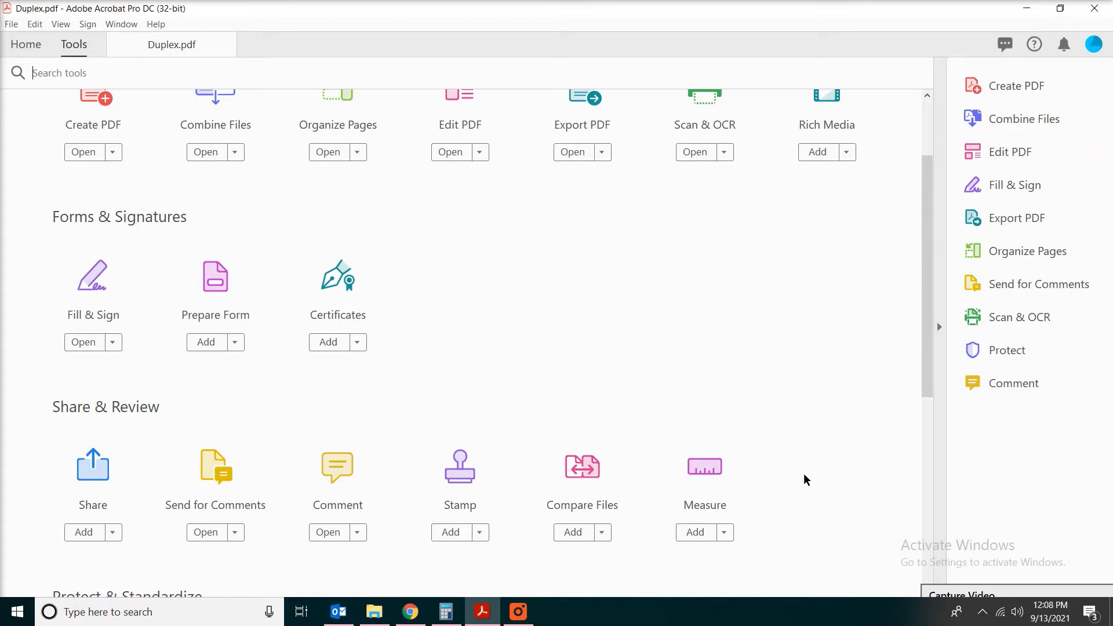
click(729, 536)
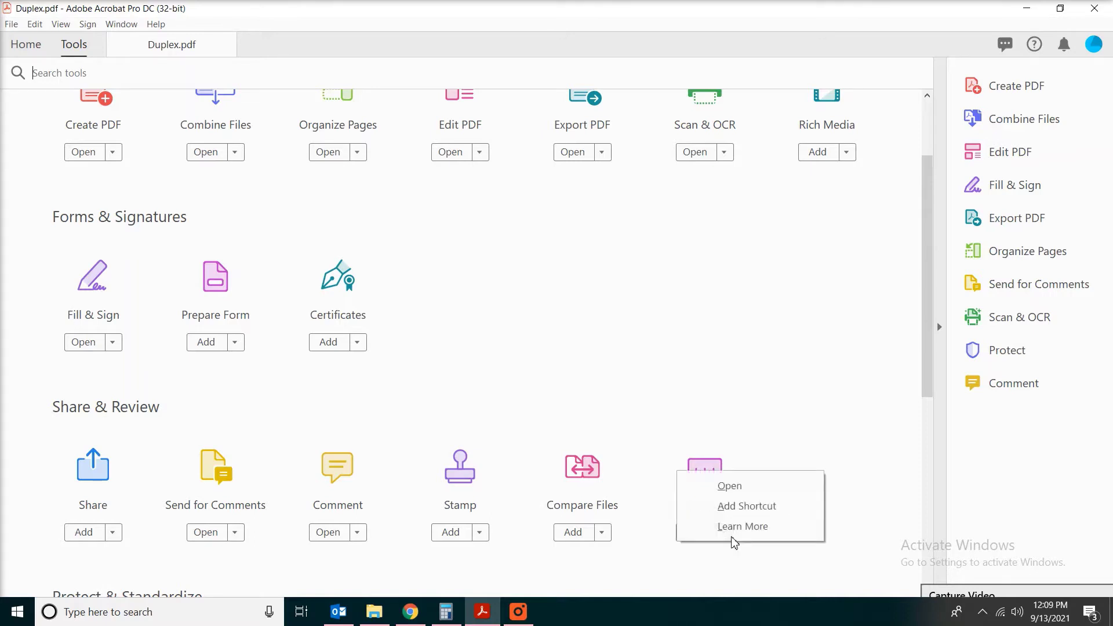
click(729, 486)
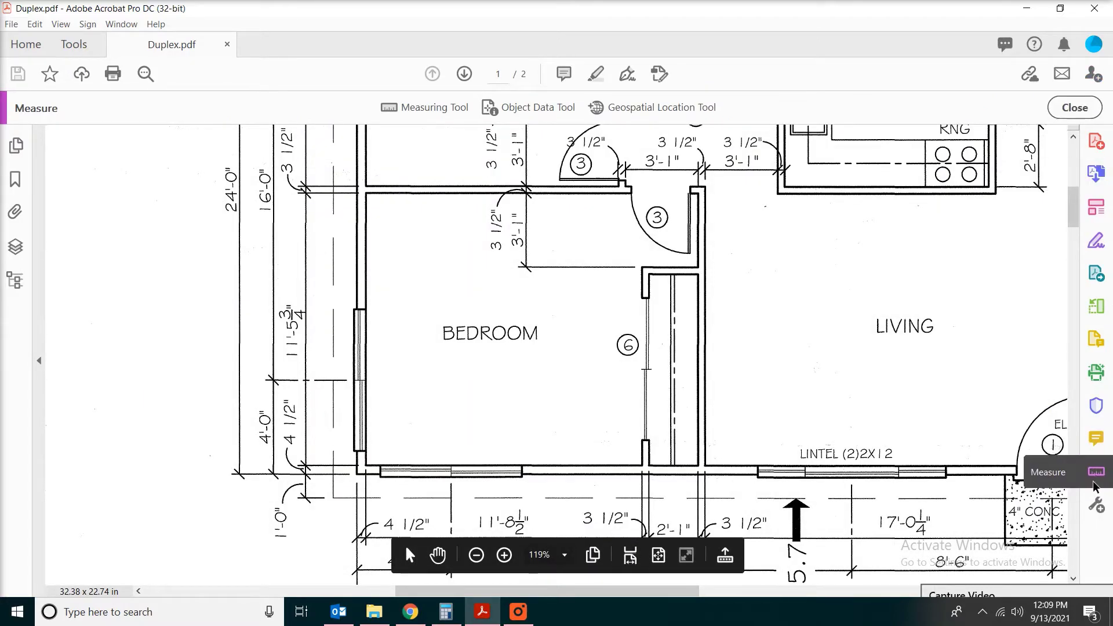
Start the Measuring Tool, try Perimeter and Area, then settle on Distance at 1 in = 1 in
click(1097, 474)
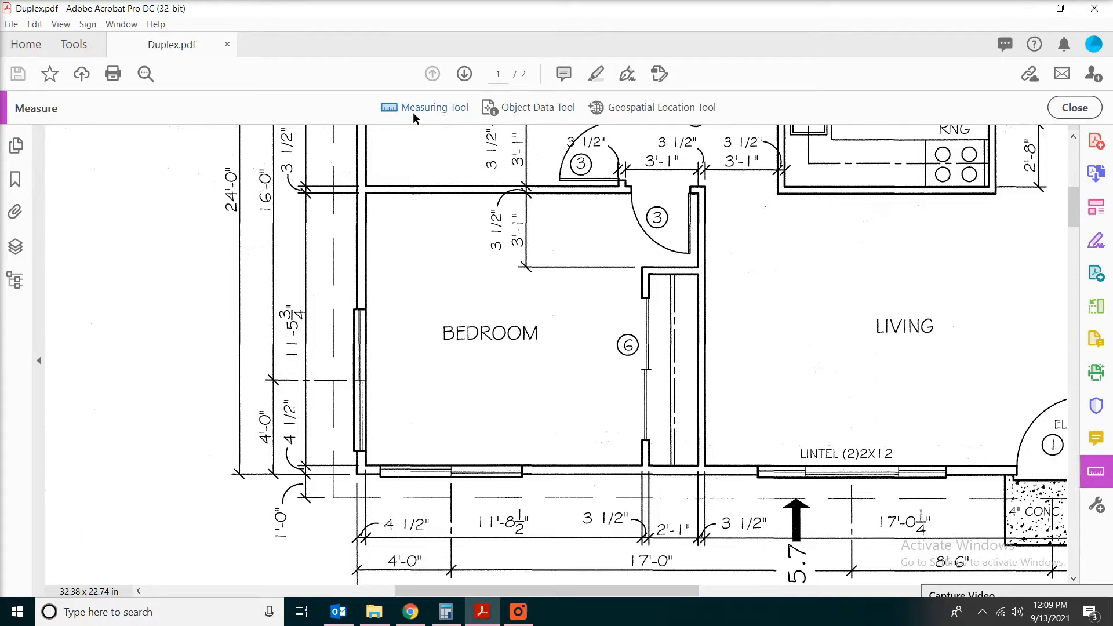
click(451, 109)
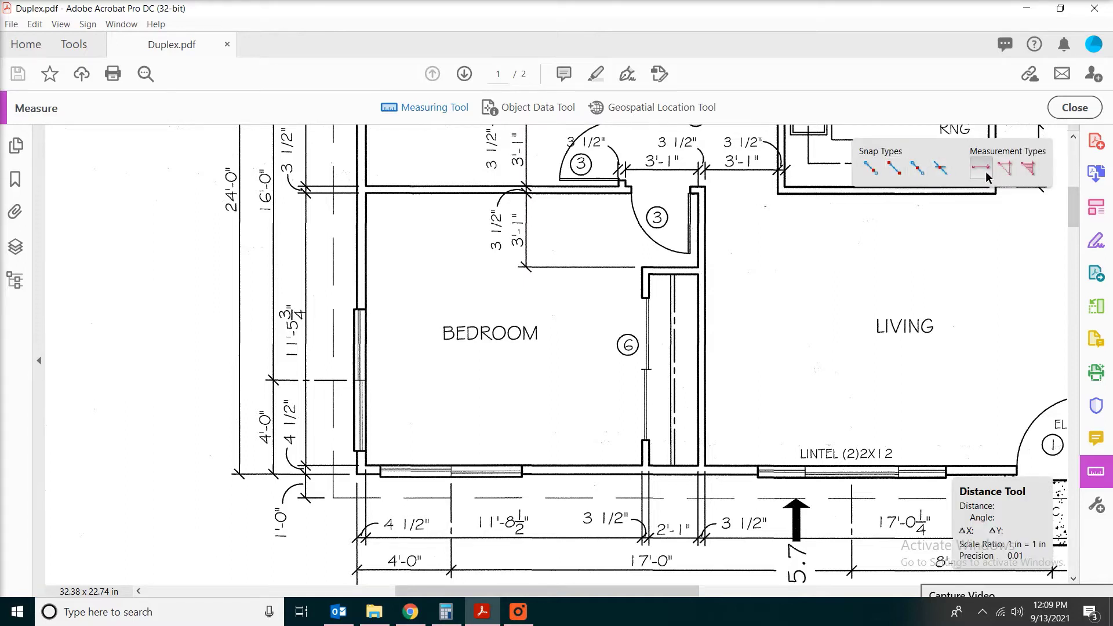
click(1005, 168)
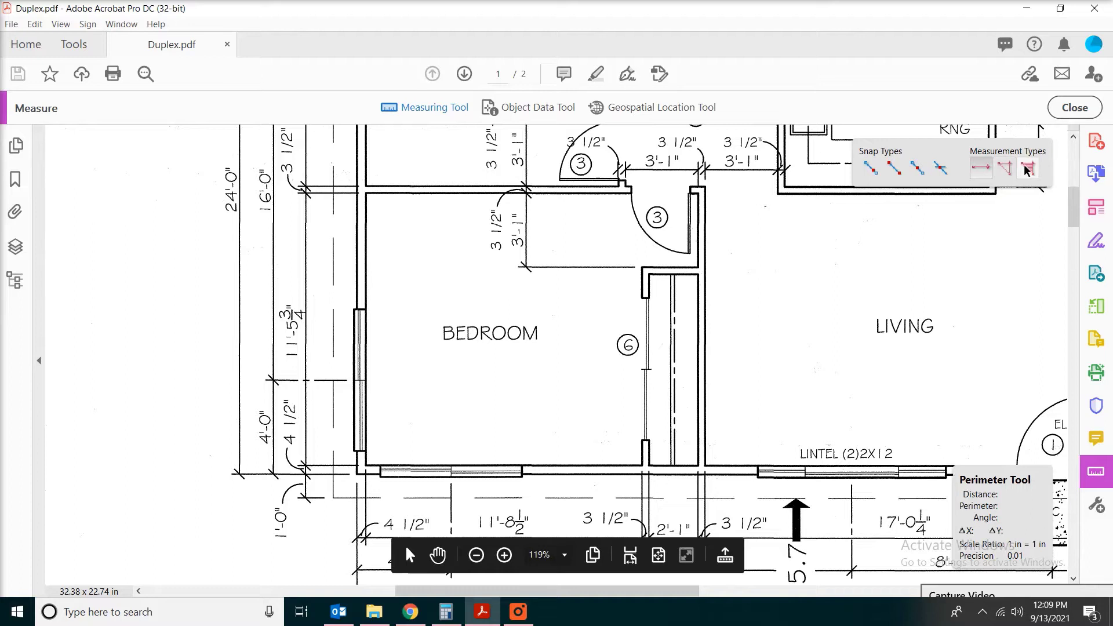
click(1026, 169)
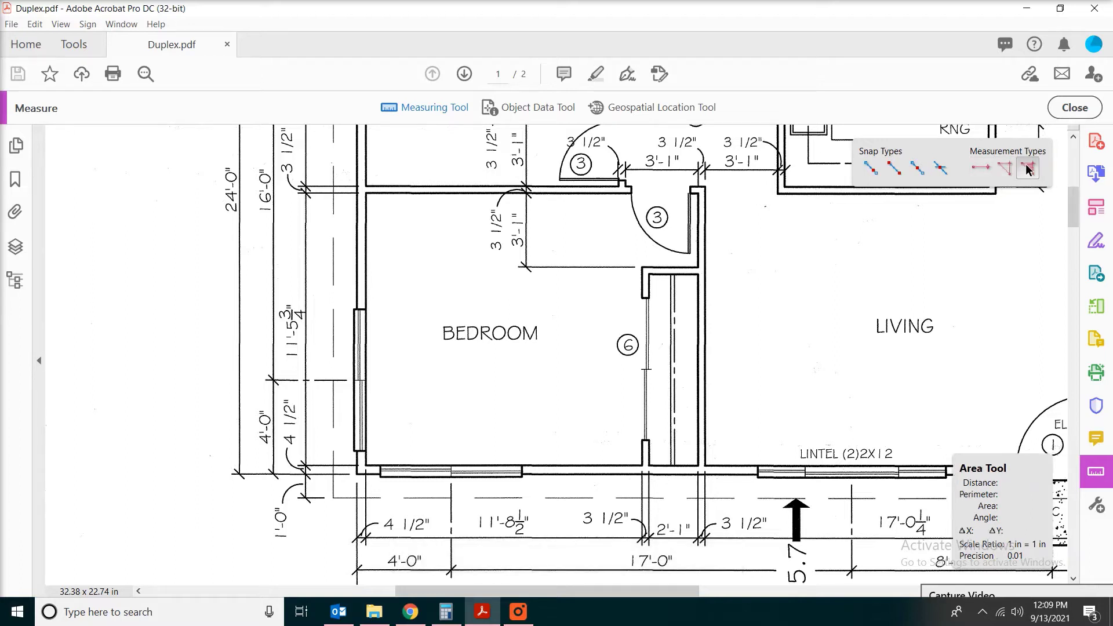
click(981, 168)
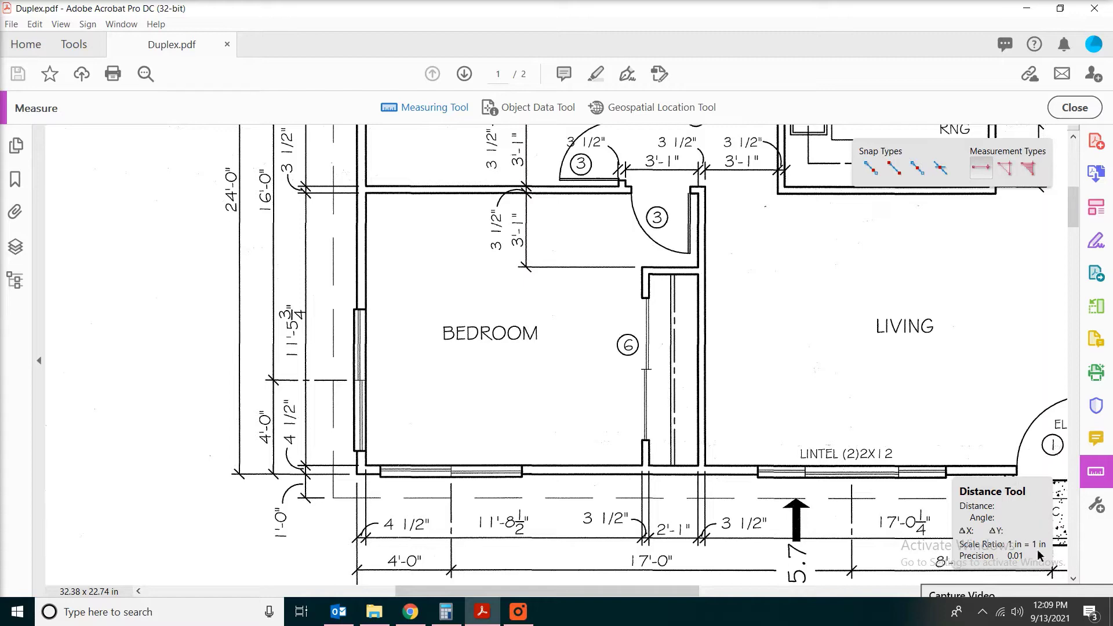
scroll(1053, 531, down, 5)
scroll(741, 304, down, 2)
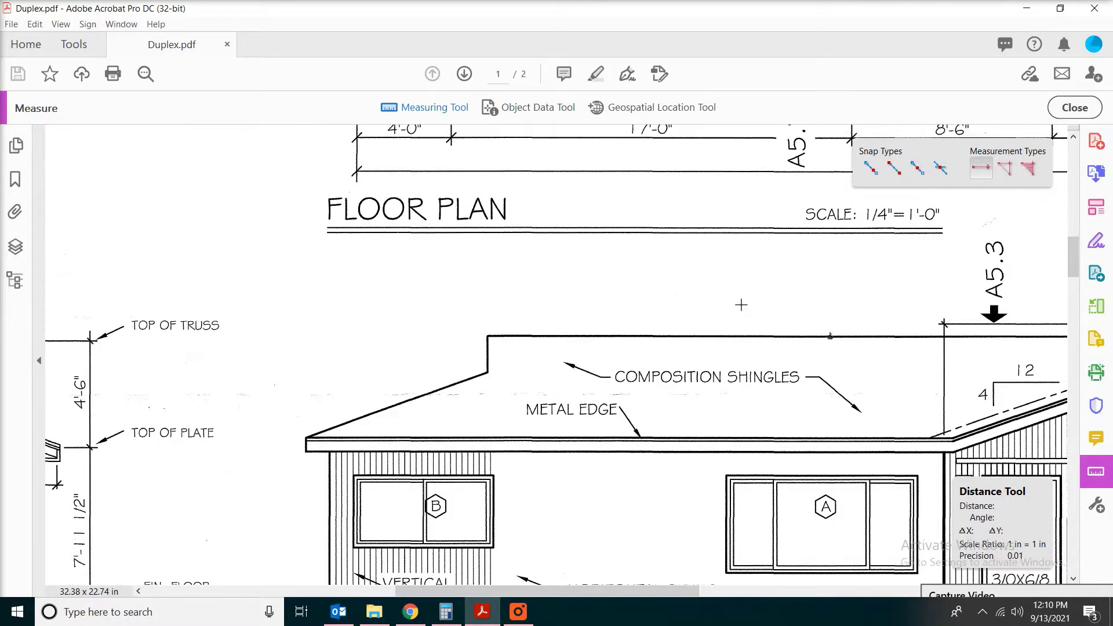
scroll(742, 304, up, 2)
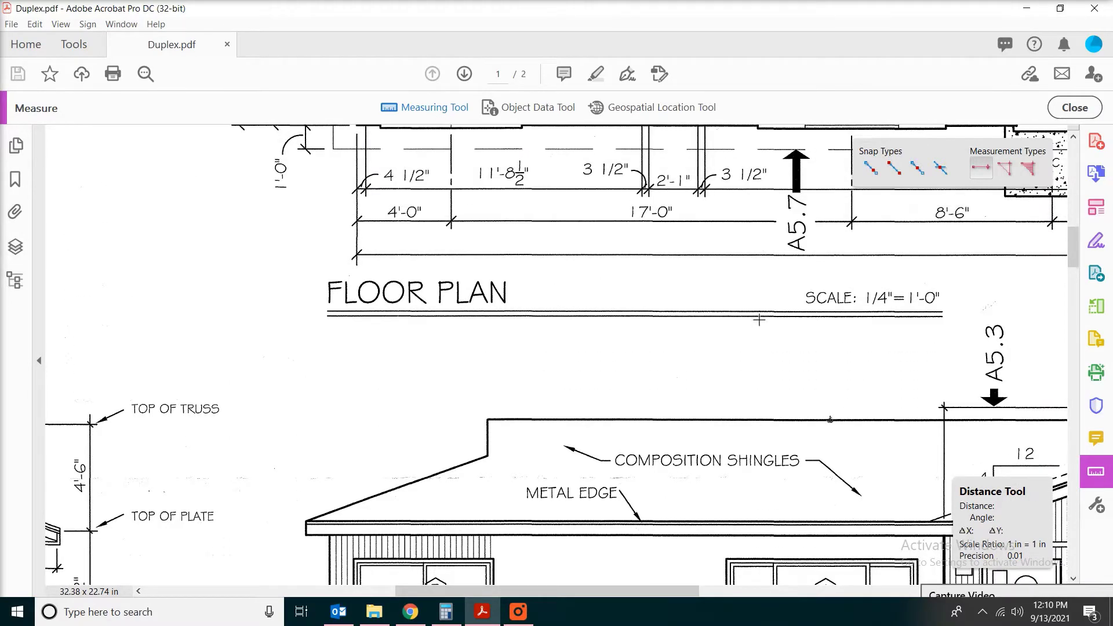
scroll(892, 307, up, 1)
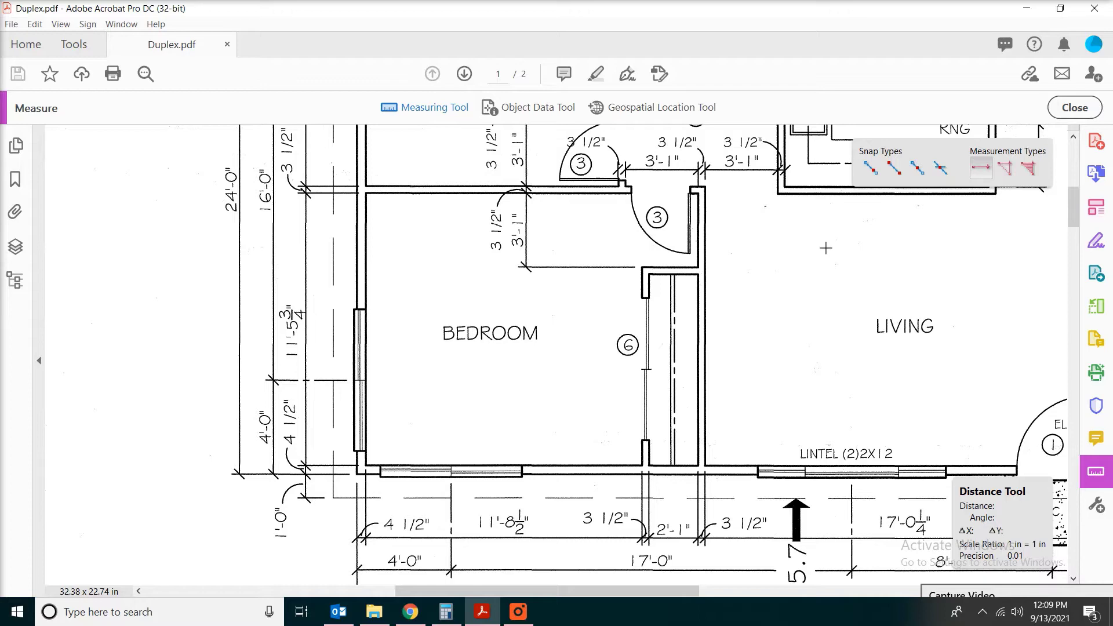
Change the measurement scale ratio from 1 in = 1 in to 1 in = 4 ft
right_click(830, 255)
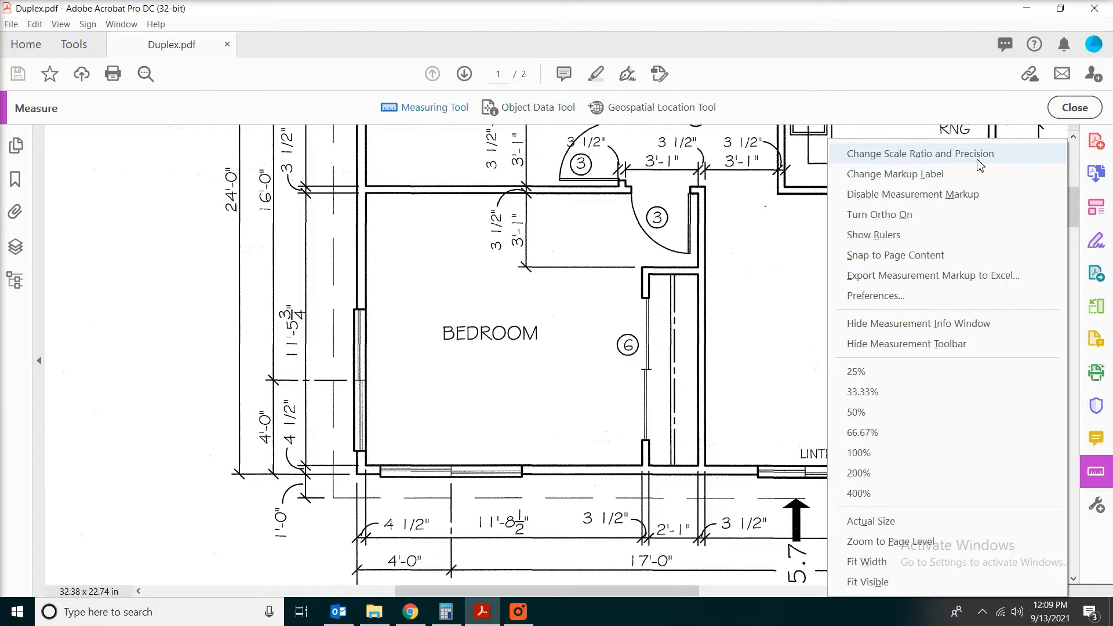
click(994, 164)
scroll(867, 402, down, 4)
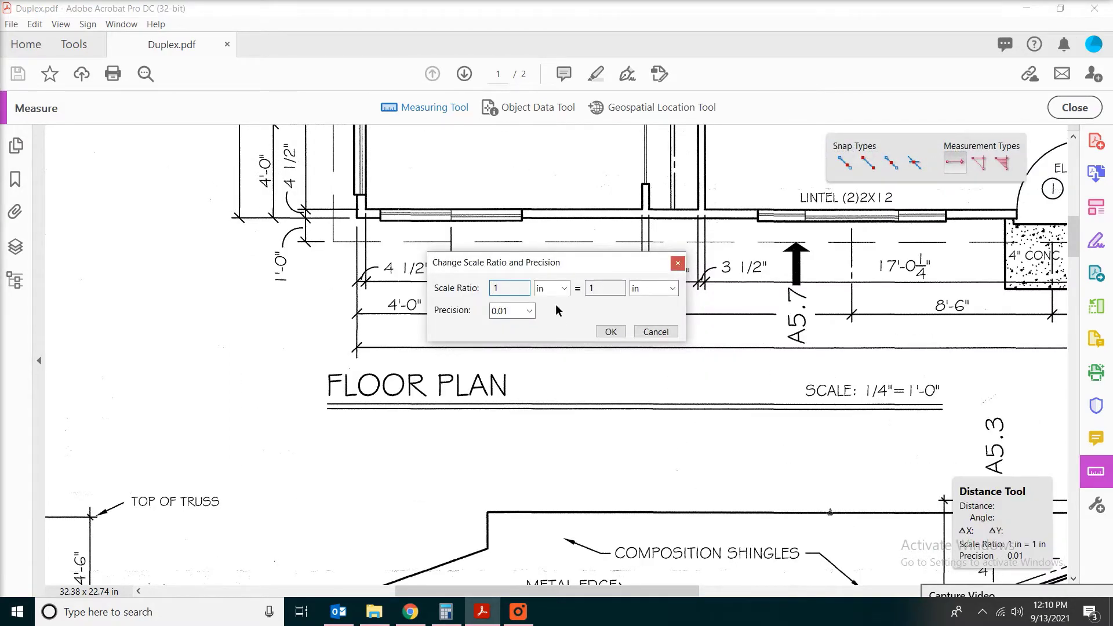
key(Tab)
key(Tab)
text(4)
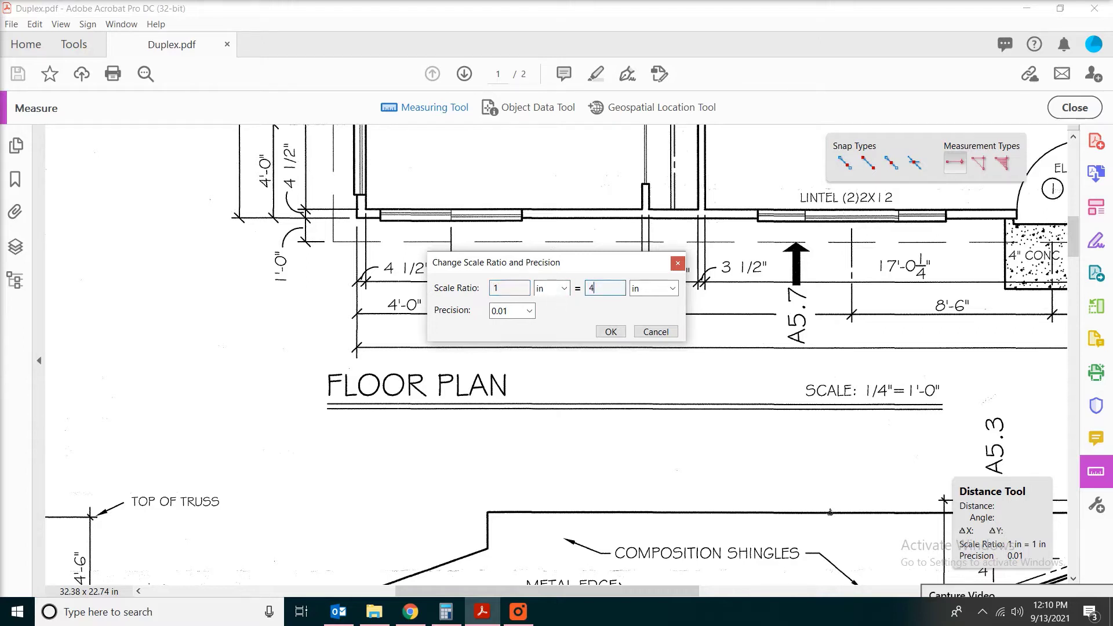
click(671, 288)
click(637, 364)
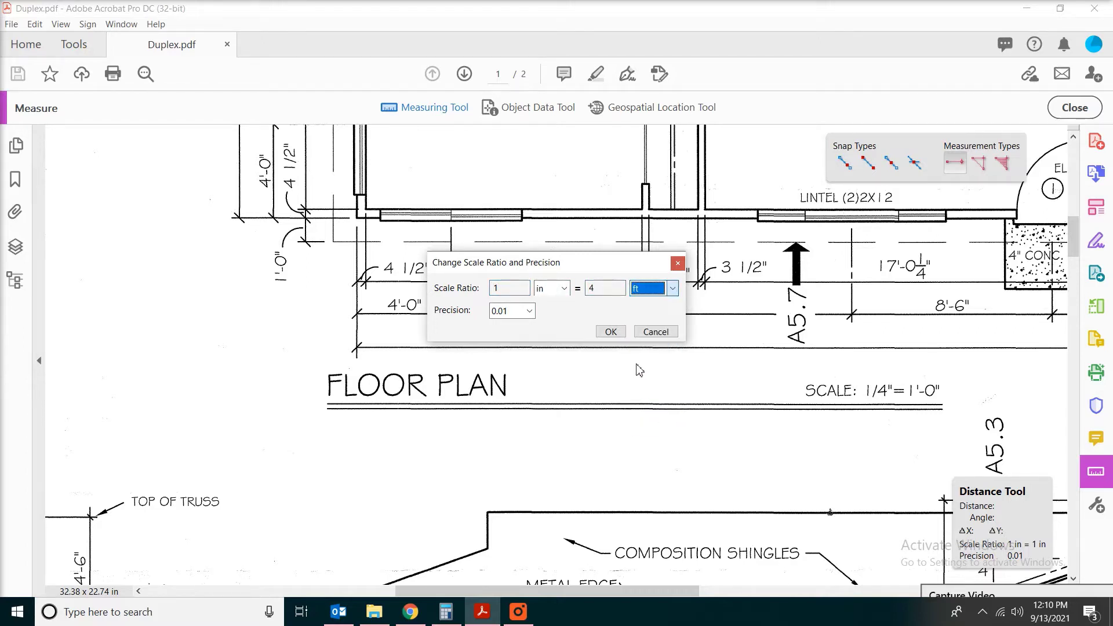
click(610, 332)
scroll(630, 278, up, 5)
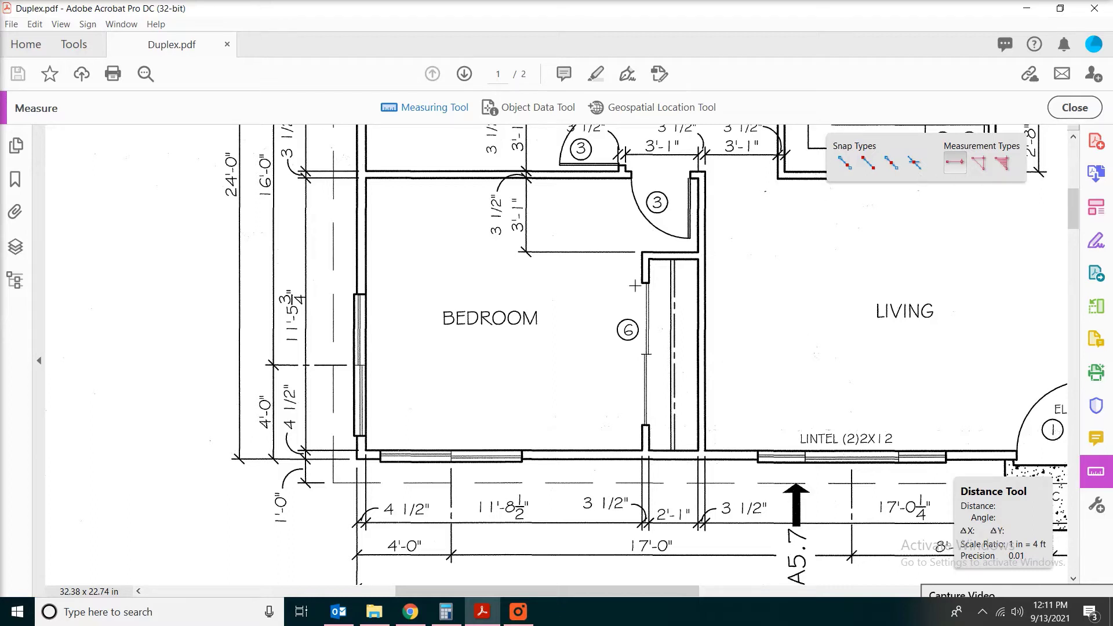
click(643, 284)
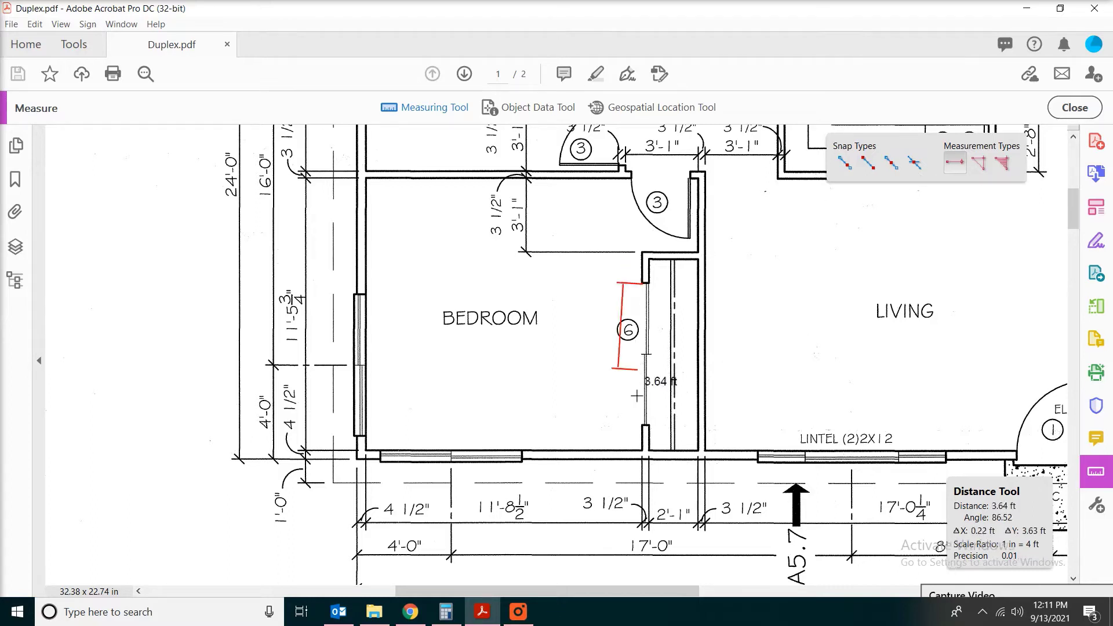
click(642, 427)
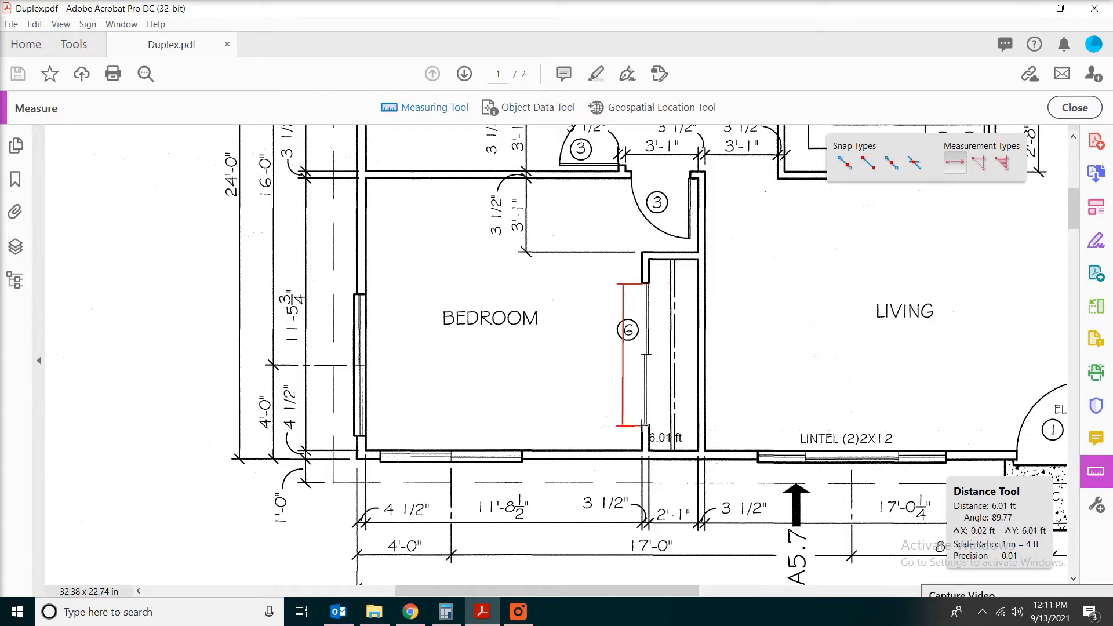
click(642, 426)
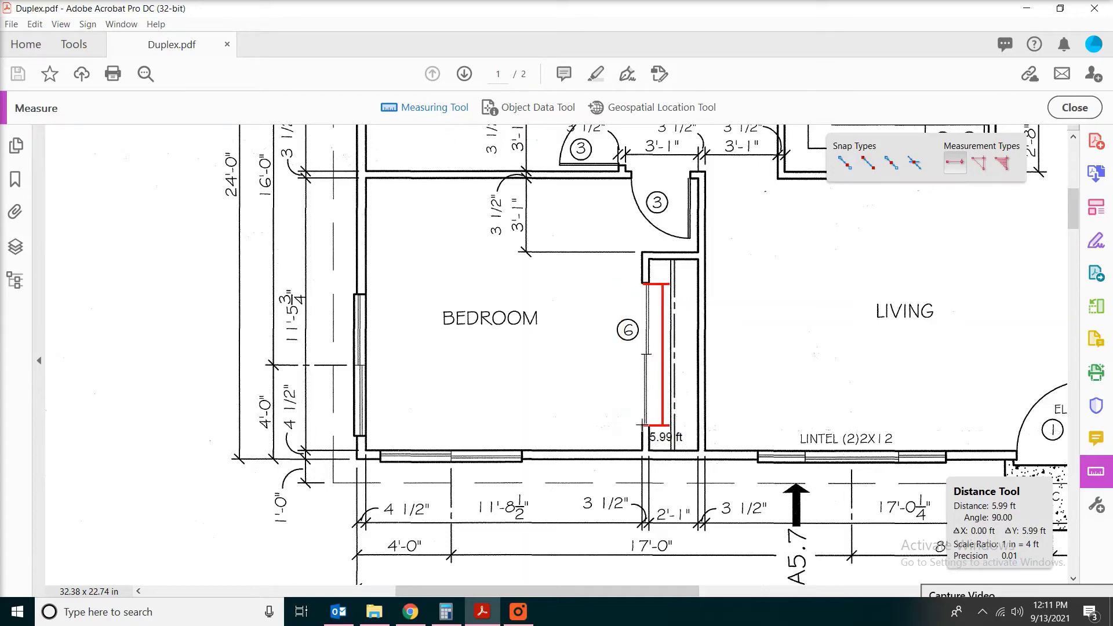
click(623, 423)
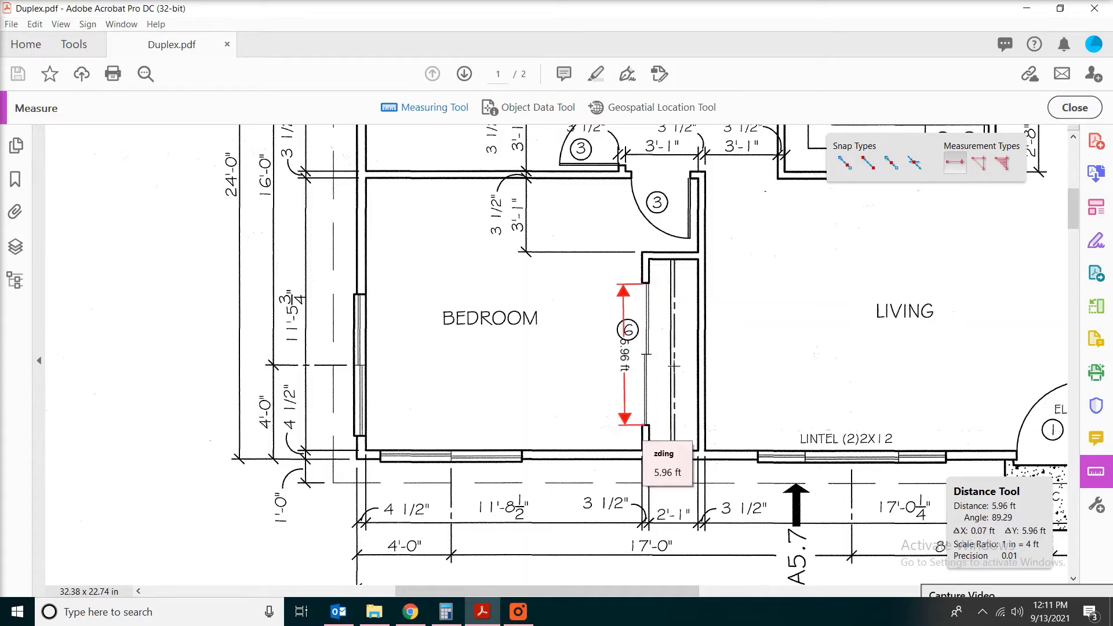
click(619, 421)
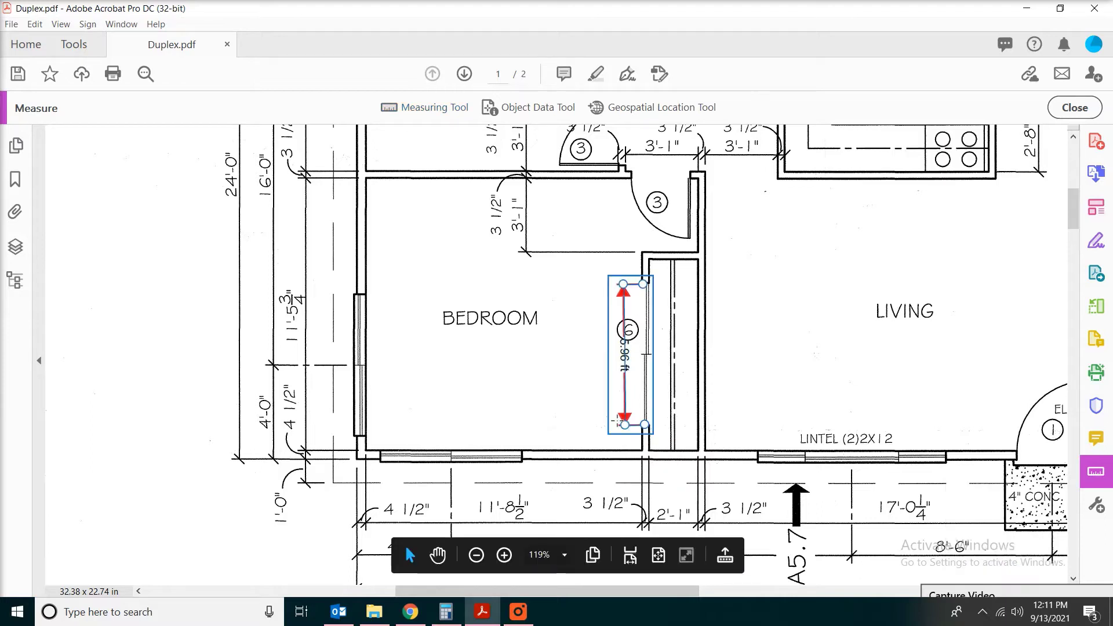
key(Delete)
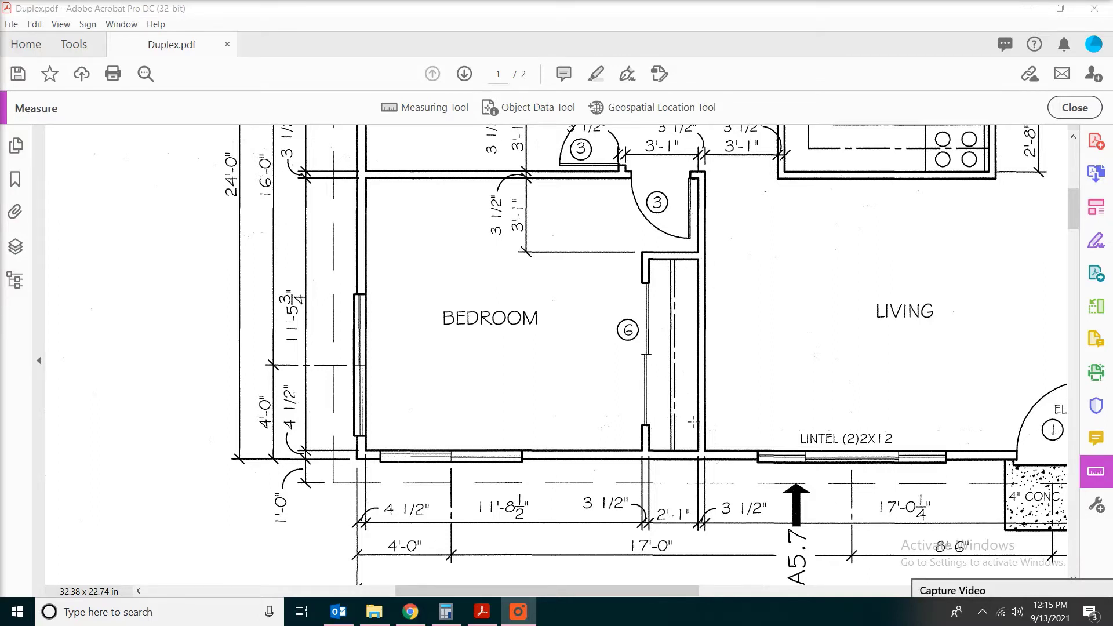
Measure the bedroom closet's perimeter (20.19 ft) with the Perimeter tool and select the markup
click(431, 117)
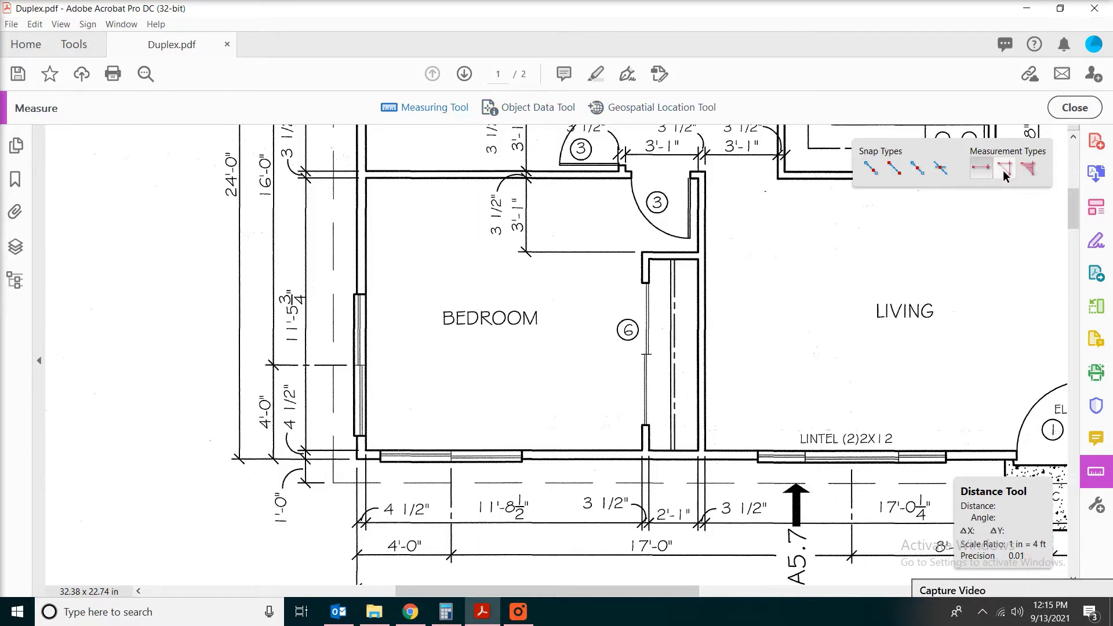
click(1004, 171)
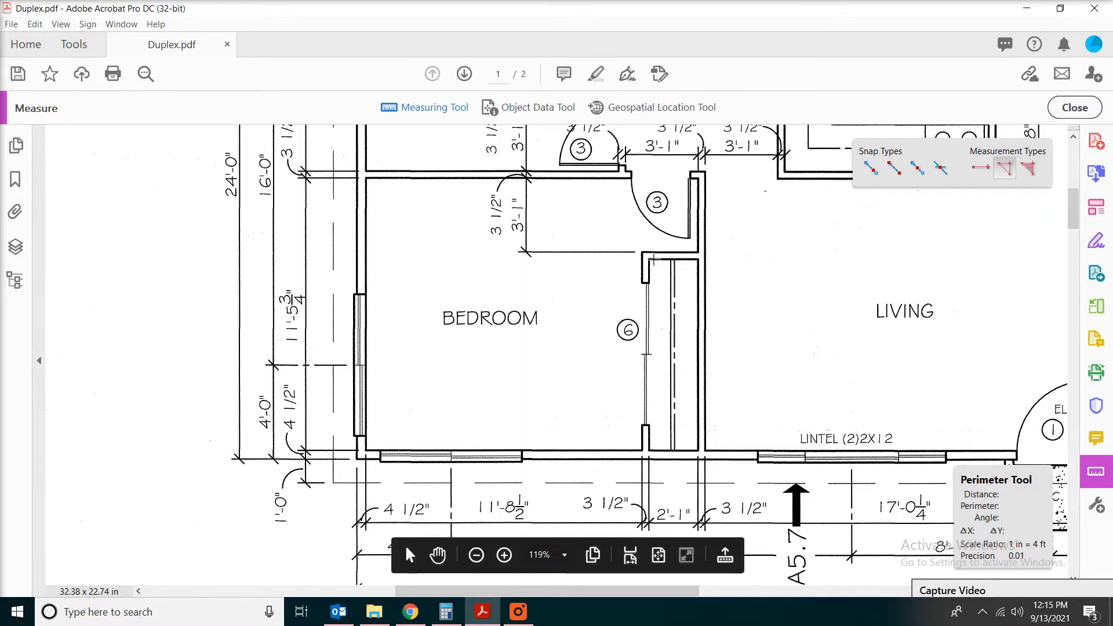
click(649, 259)
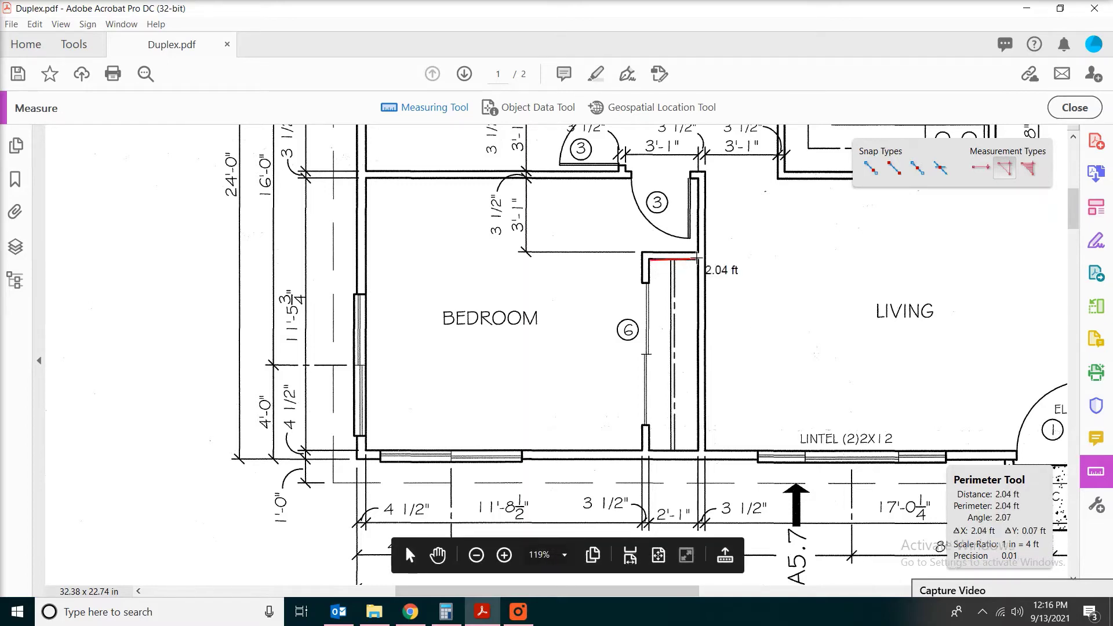
click(698, 259)
click(699, 450)
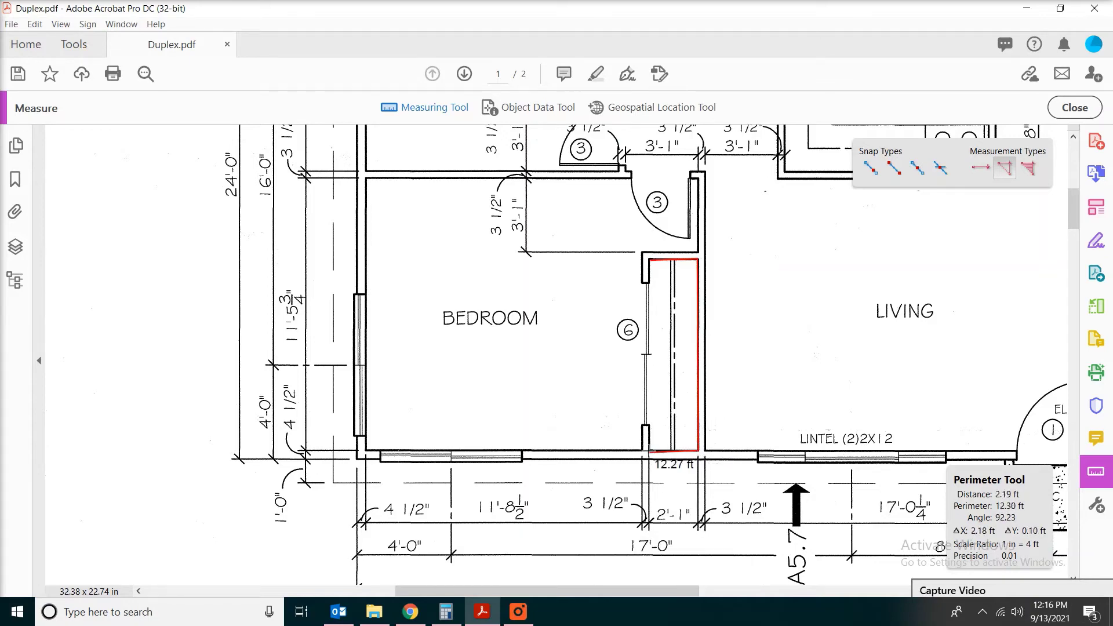
click(652, 445)
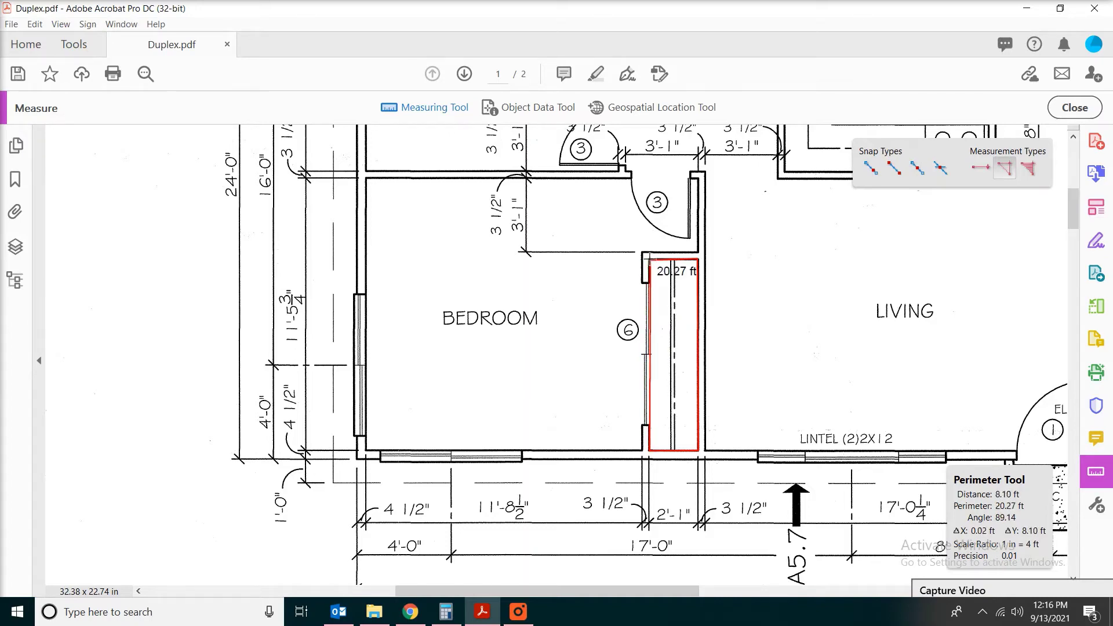
click(650, 260)
double_click(650, 259)
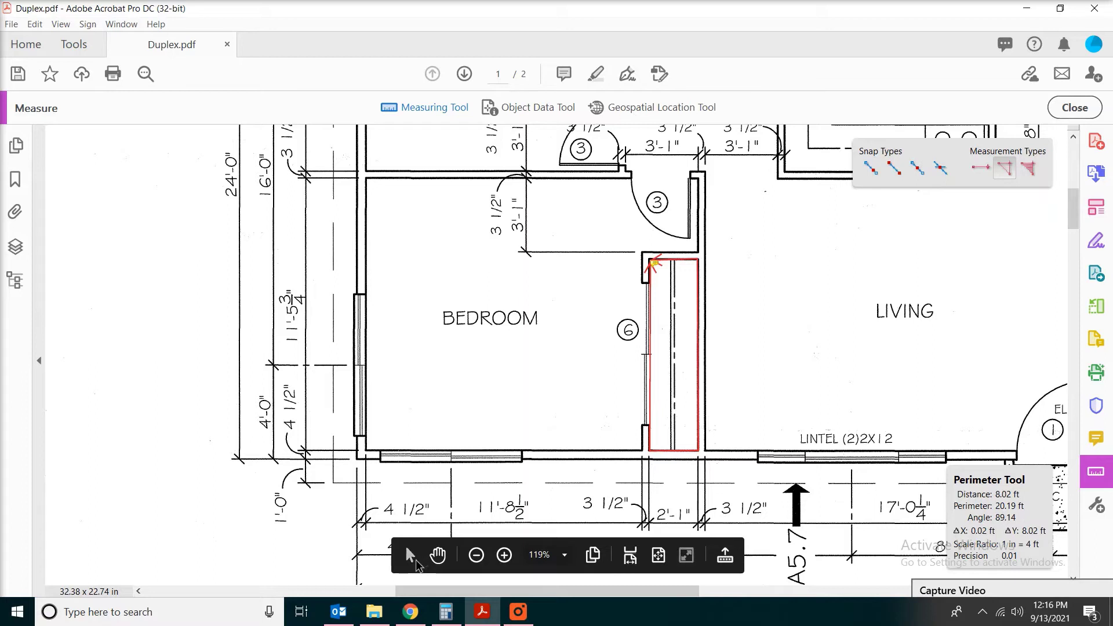
click(410, 555)
click(677, 255)
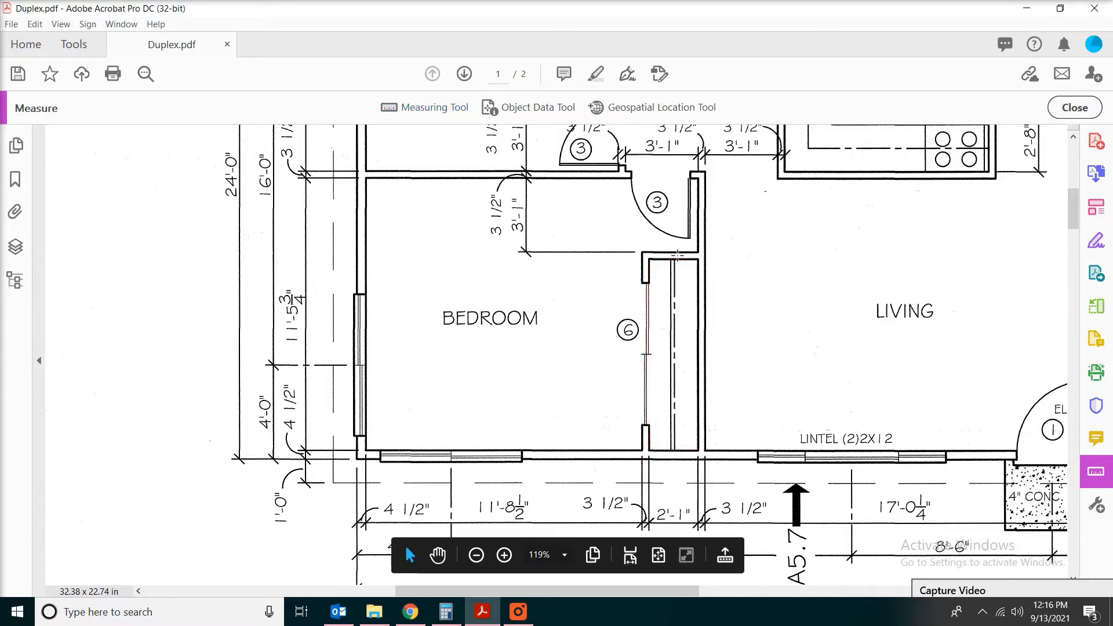
Reactivate the Measuring Tool from the Measure toolbar
click(426, 108)
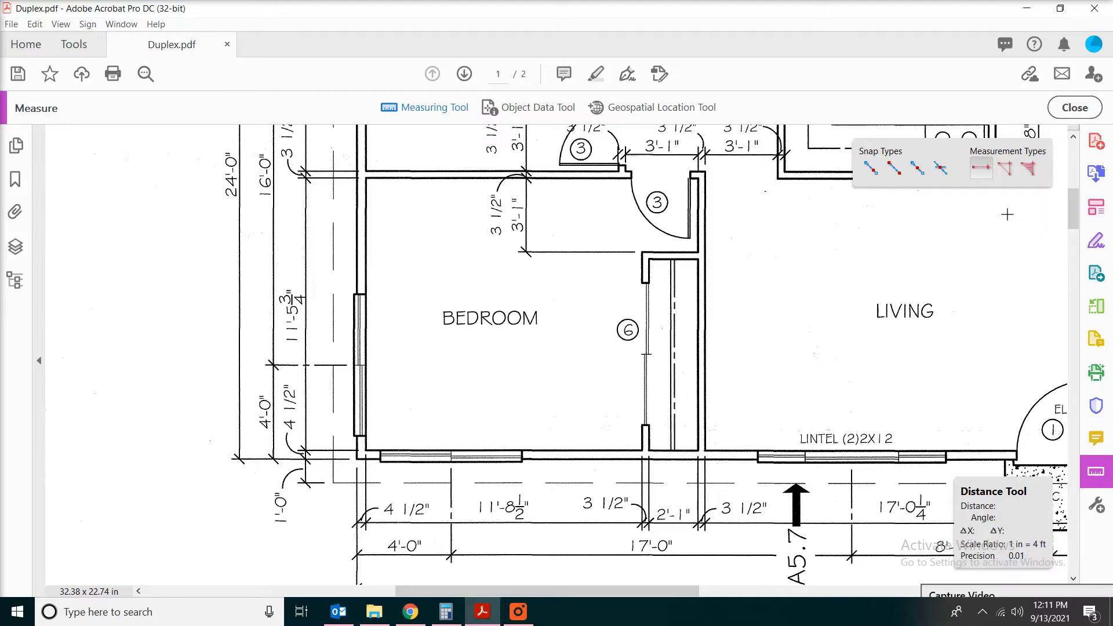
Outline the bedroom's six corners with the Area tool, giving 141.32 sq ft
click(1029, 170)
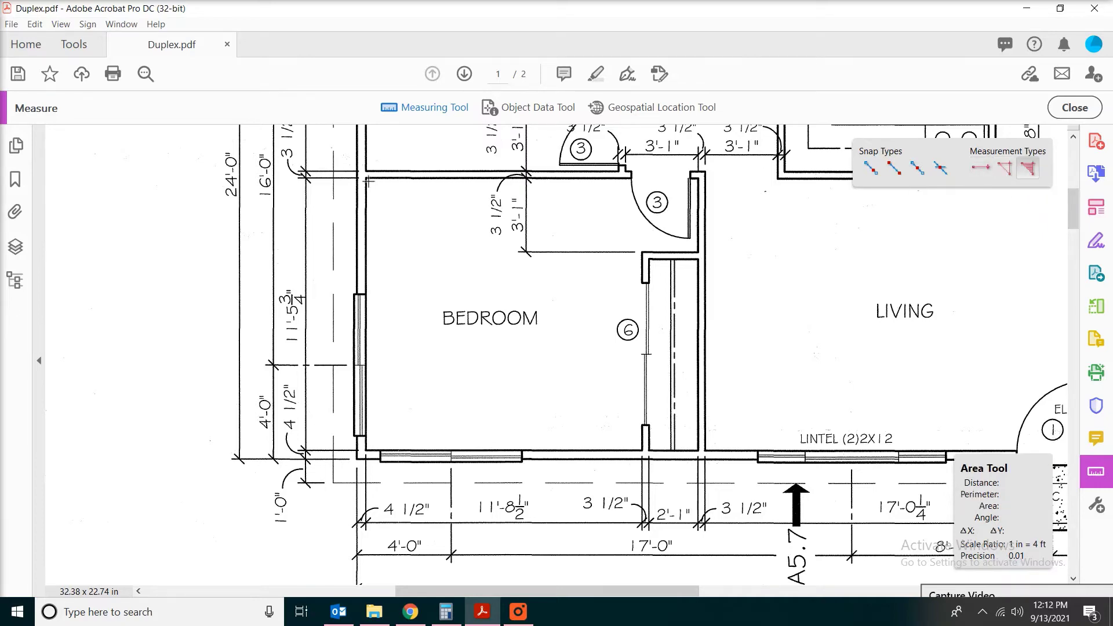
click(366, 179)
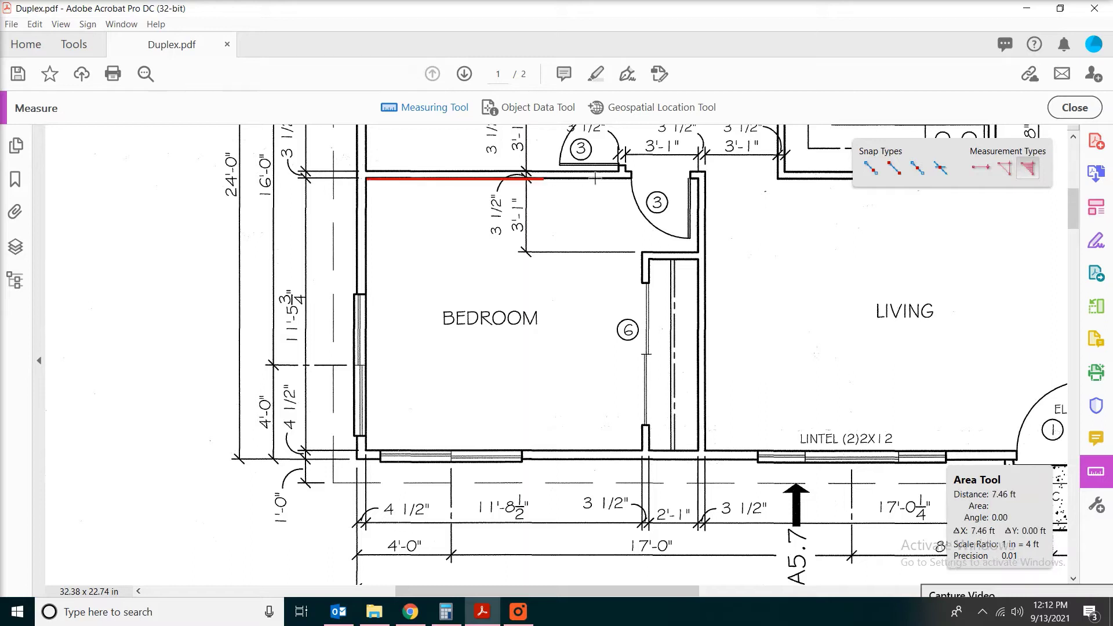
click(699, 179)
click(698, 252)
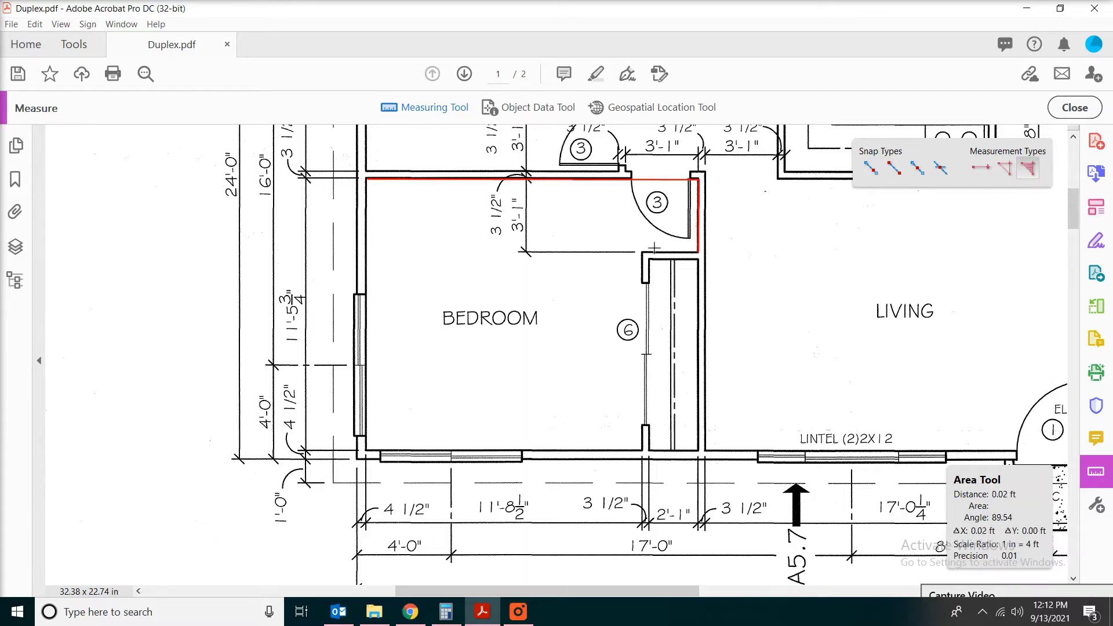
click(642, 253)
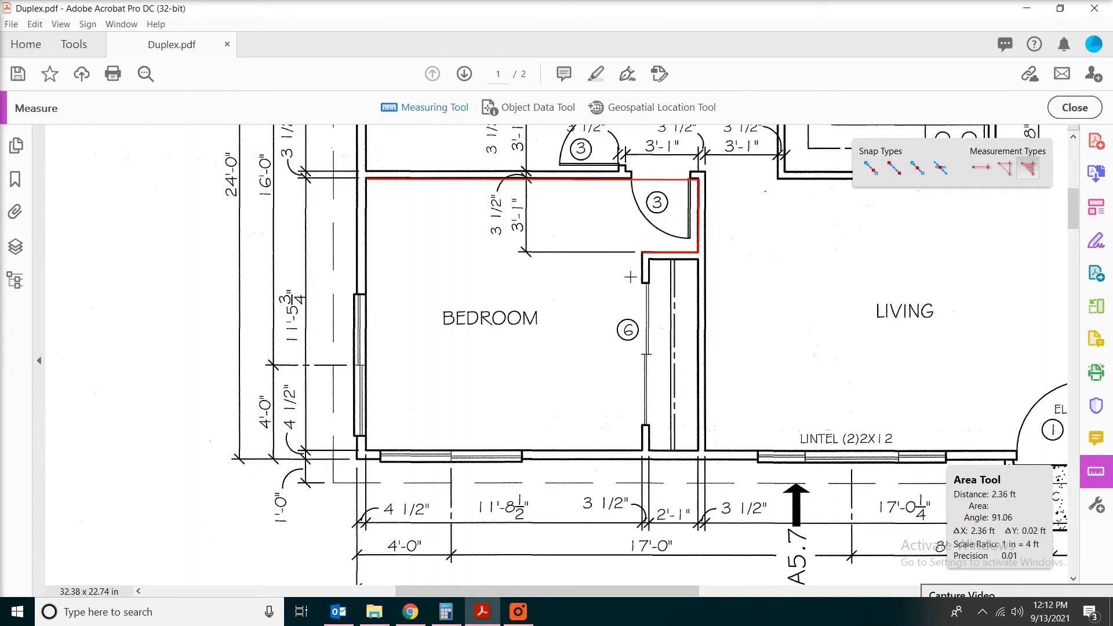
click(642, 450)
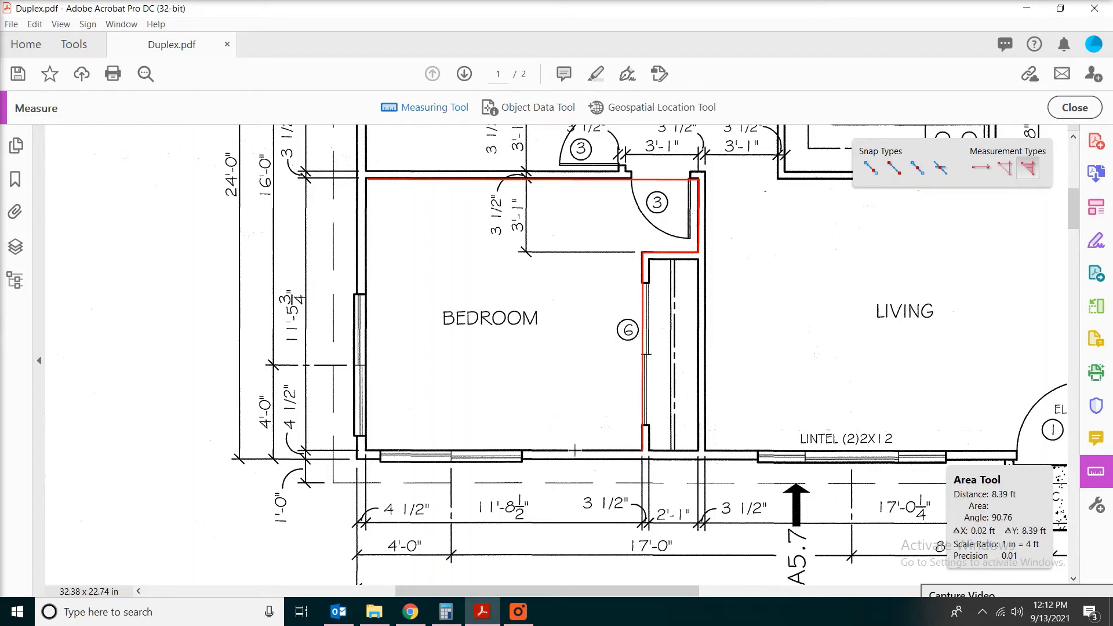
click(367, 451)
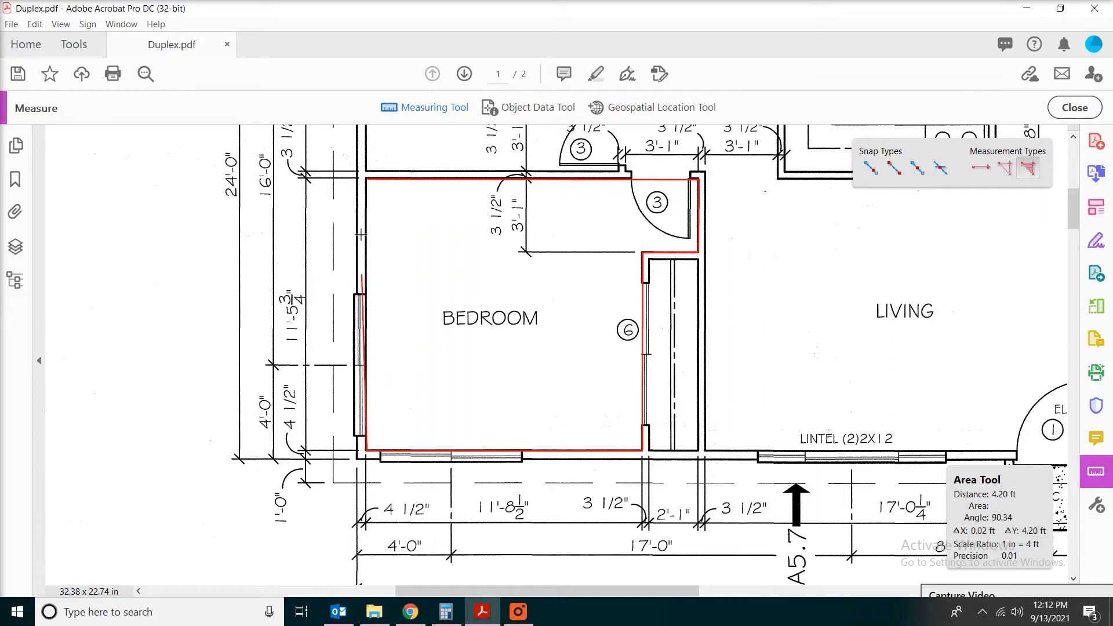
click(367, 179)
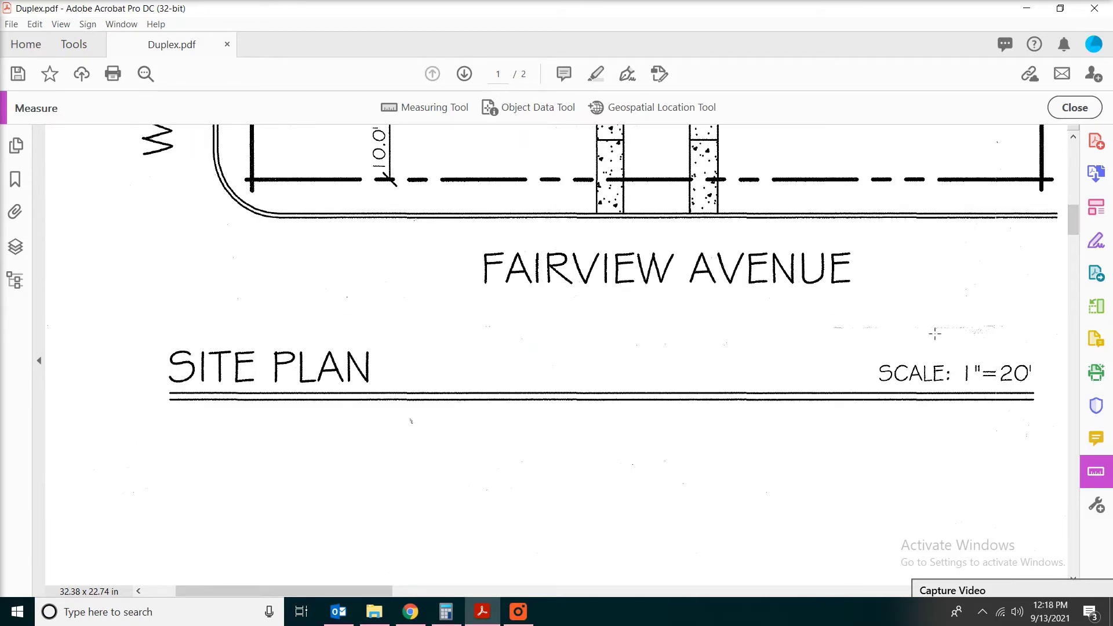
Move to the site plan and bring up the measurement options on it
scroll(1061, 151, up, 10)
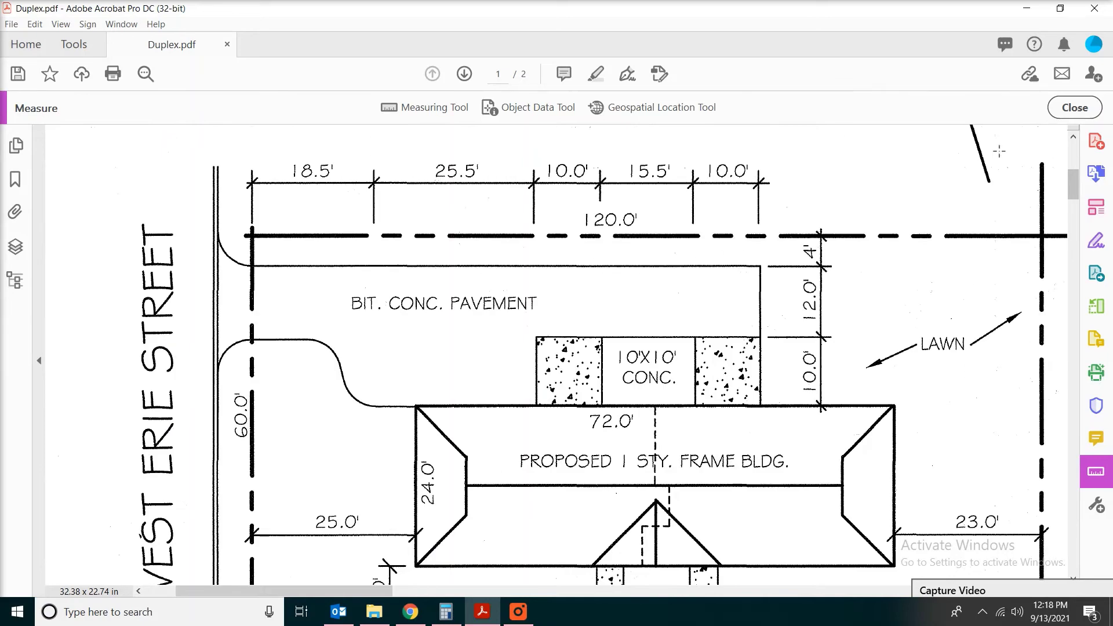
click(422, 111)
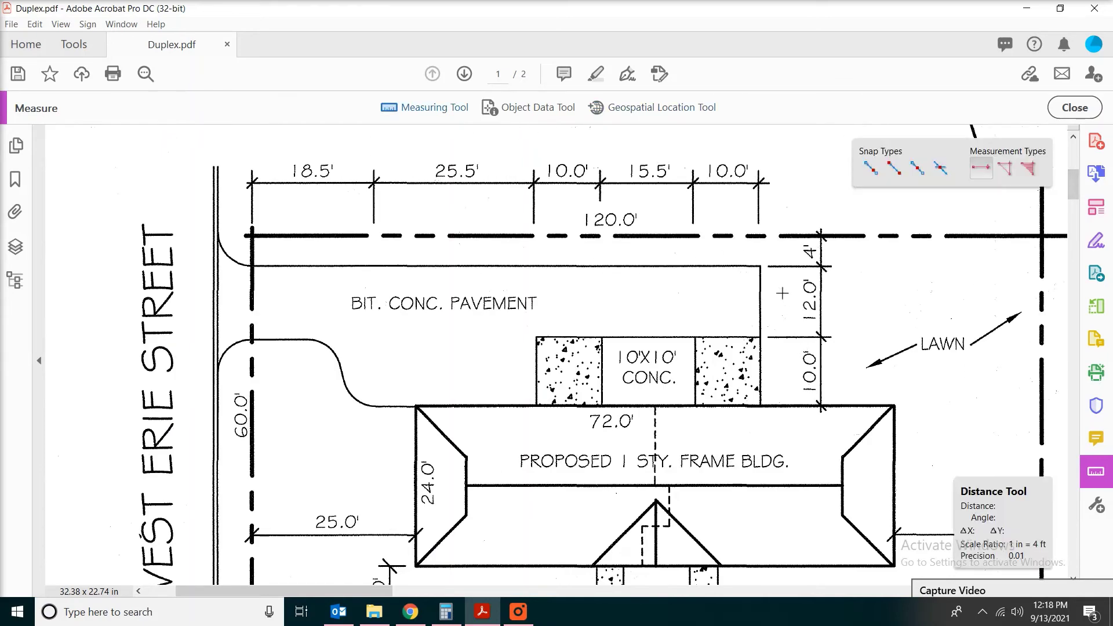
right_click(787, 277)
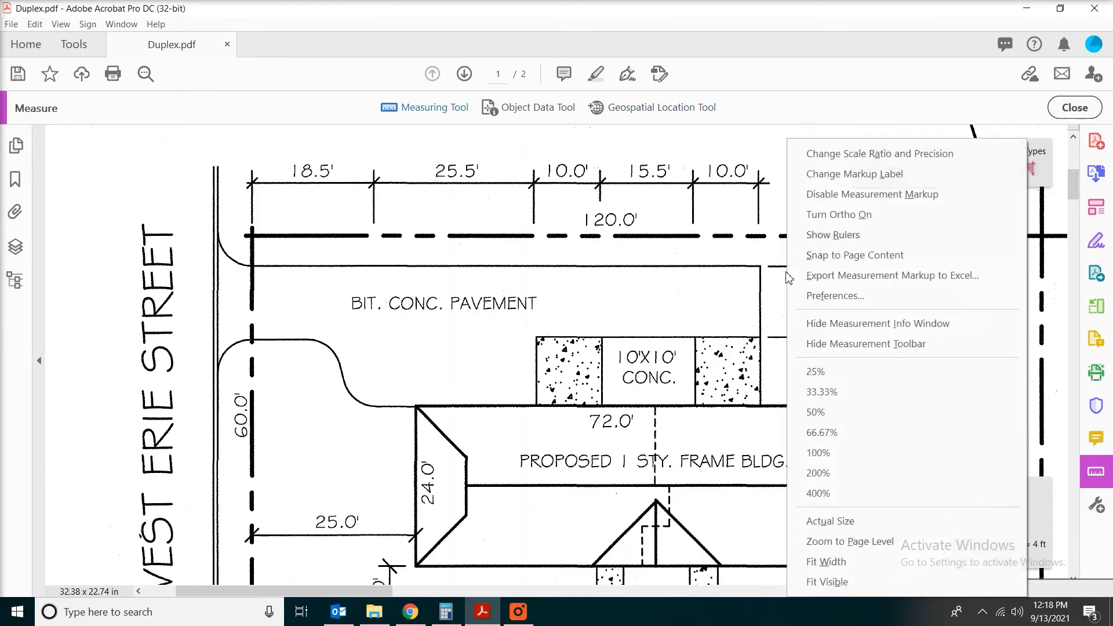
Replace 4 ft with 20 ft in the scale ratio, giving 1 in = 20 ft
click(829, 162)
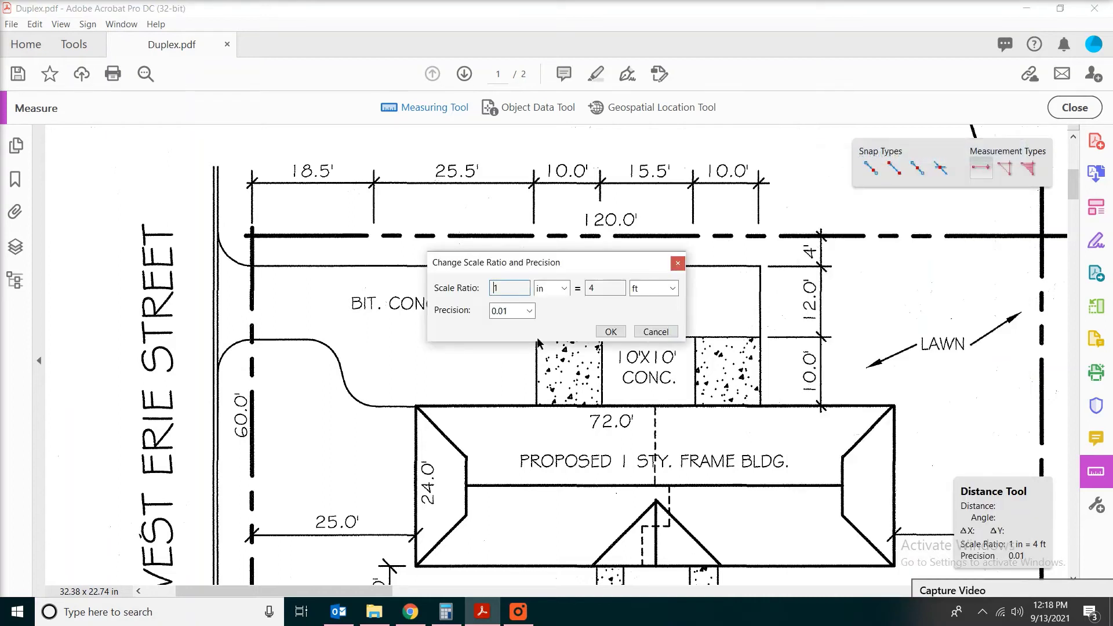
key(Tab)
text(20)
click(611, 332)
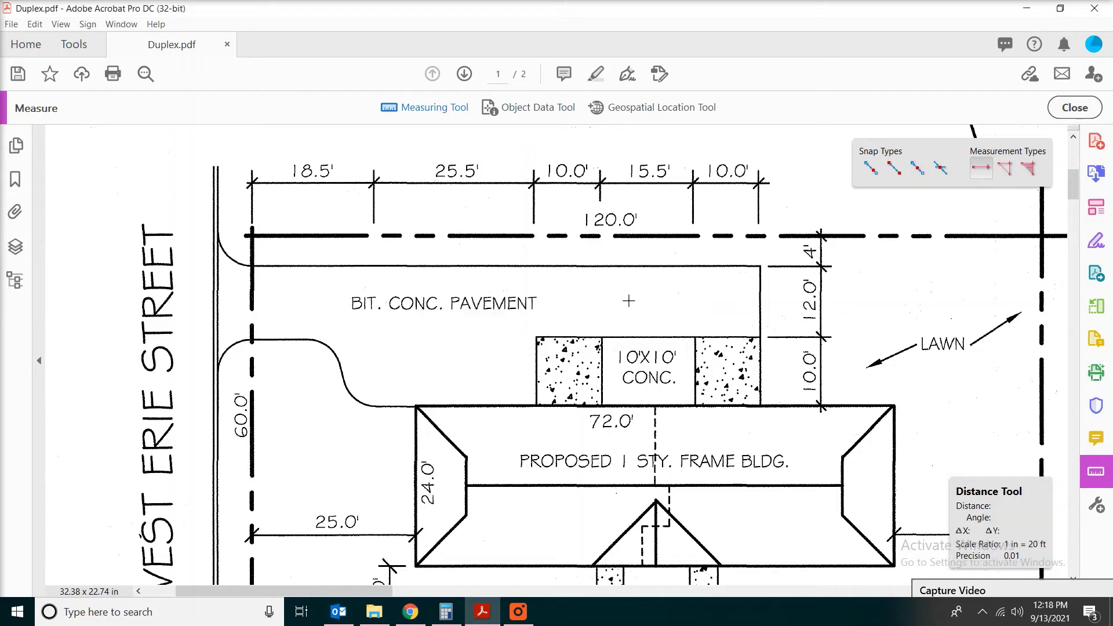
Trace the bituminous concrete pavement with the Area tool, following the curb curves, for 1200.86 sq ft
click(1030, 169)
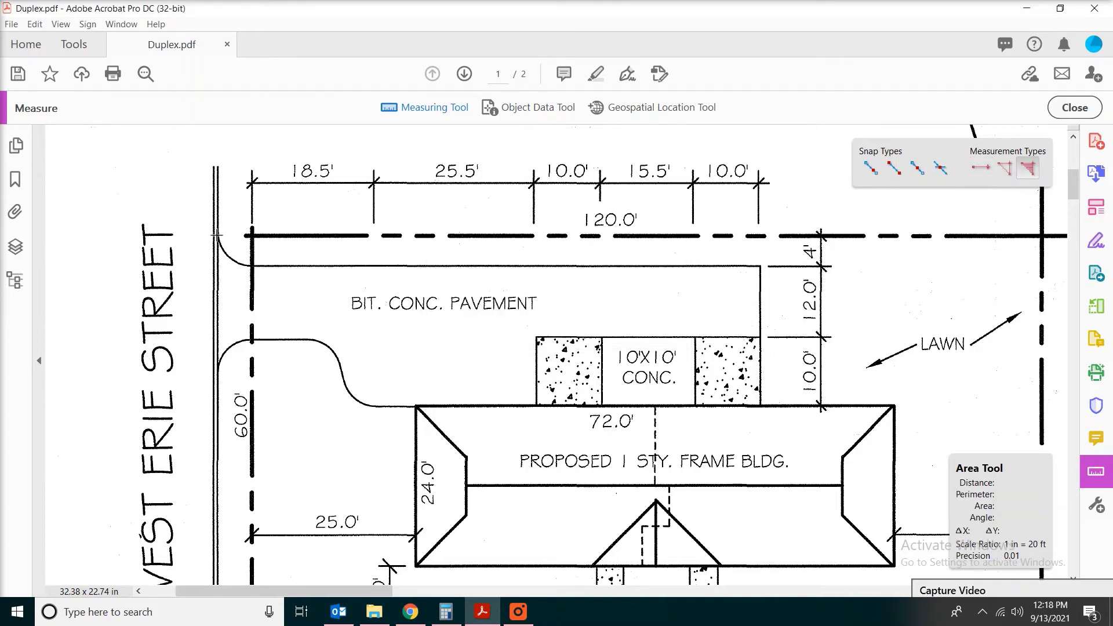
click(759, 266)
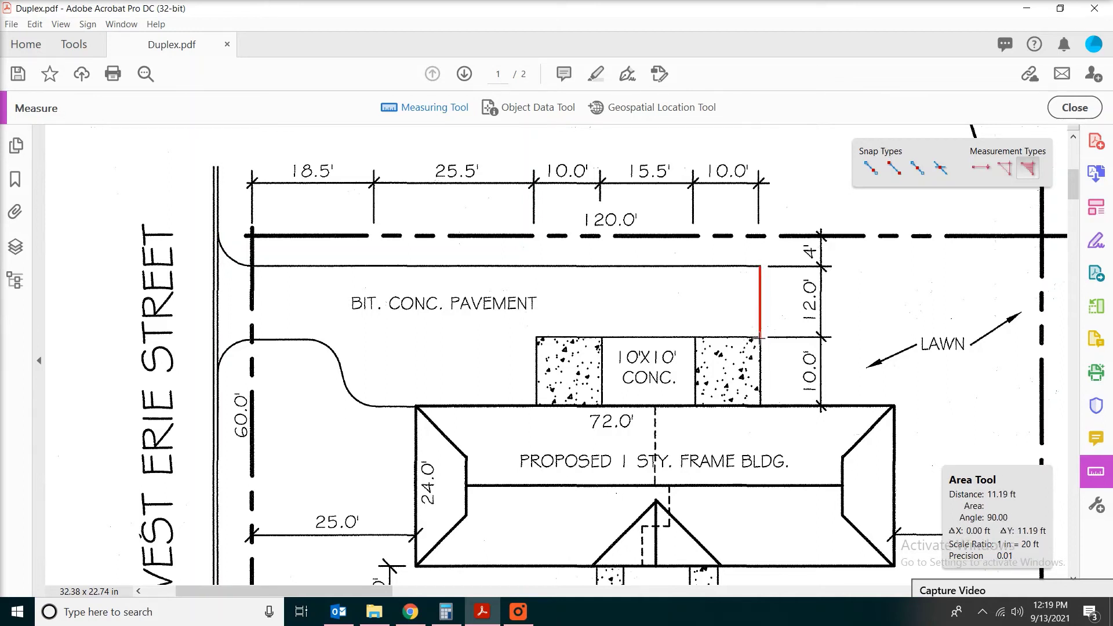
click(759, 336)
click(534, 337)
click(535, 405)
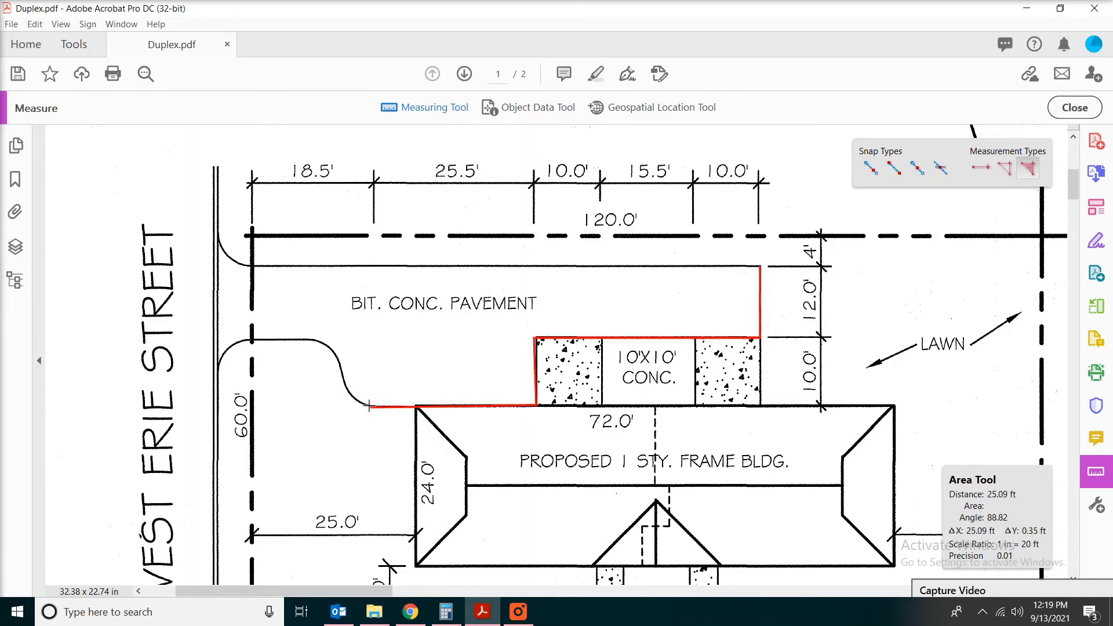
click(369, 405)
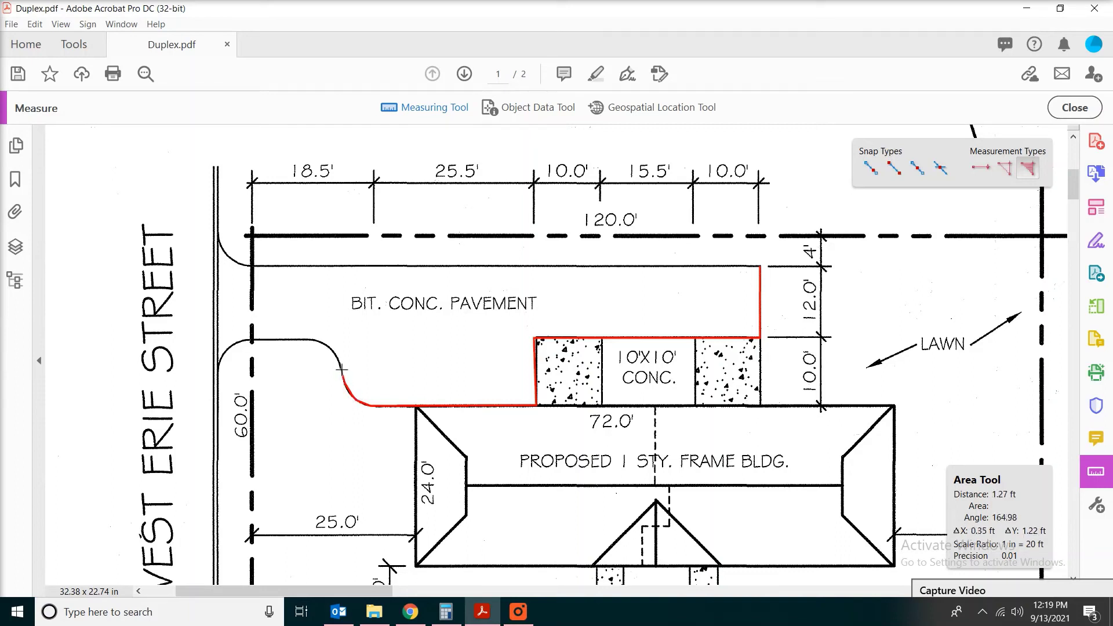
click(323, 341)
click(240, 340)
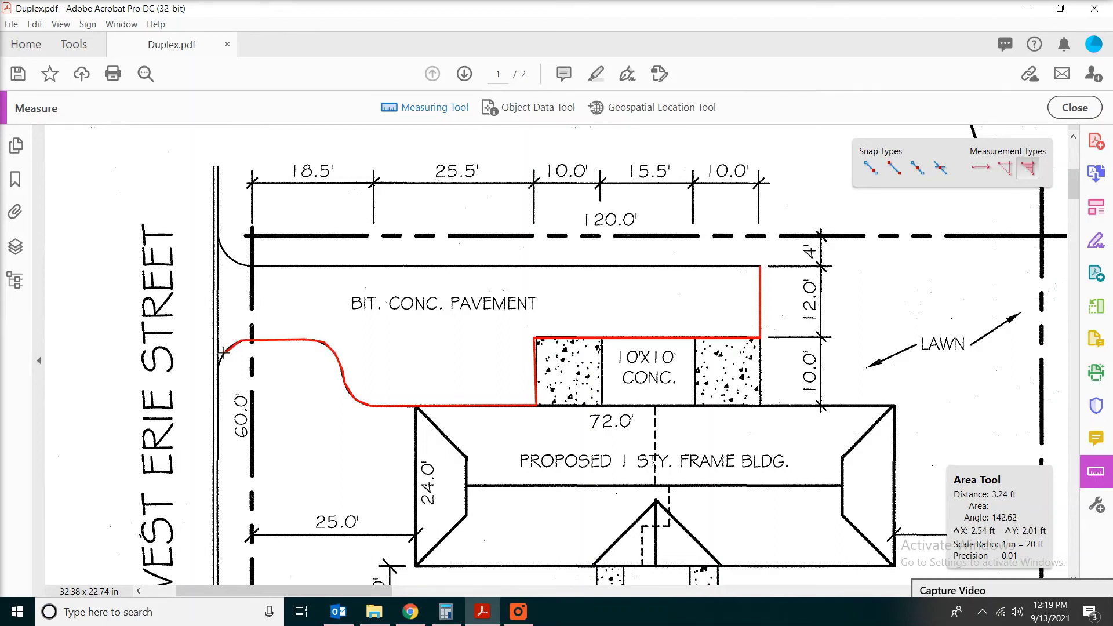
click(217, 237)
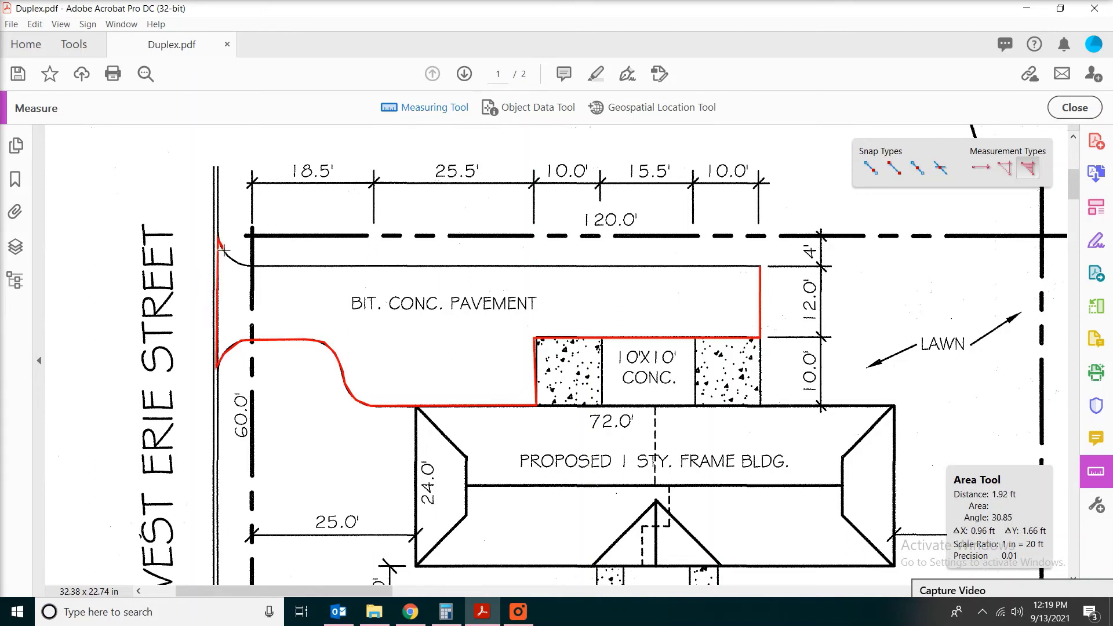
click(234, 259)
click(247, 266)
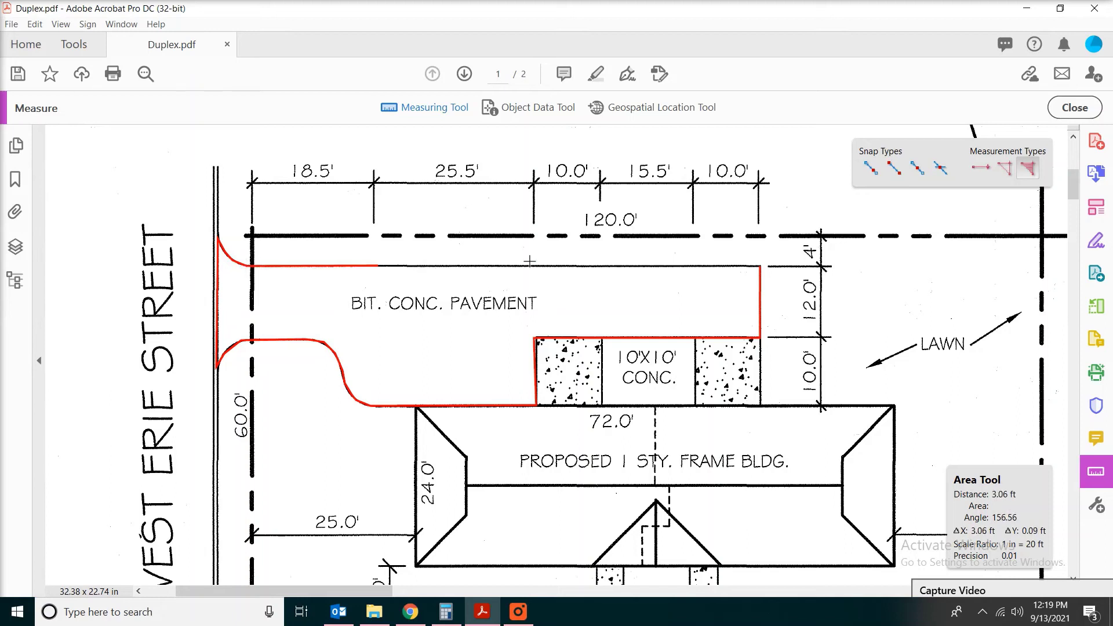
click(759, 267)
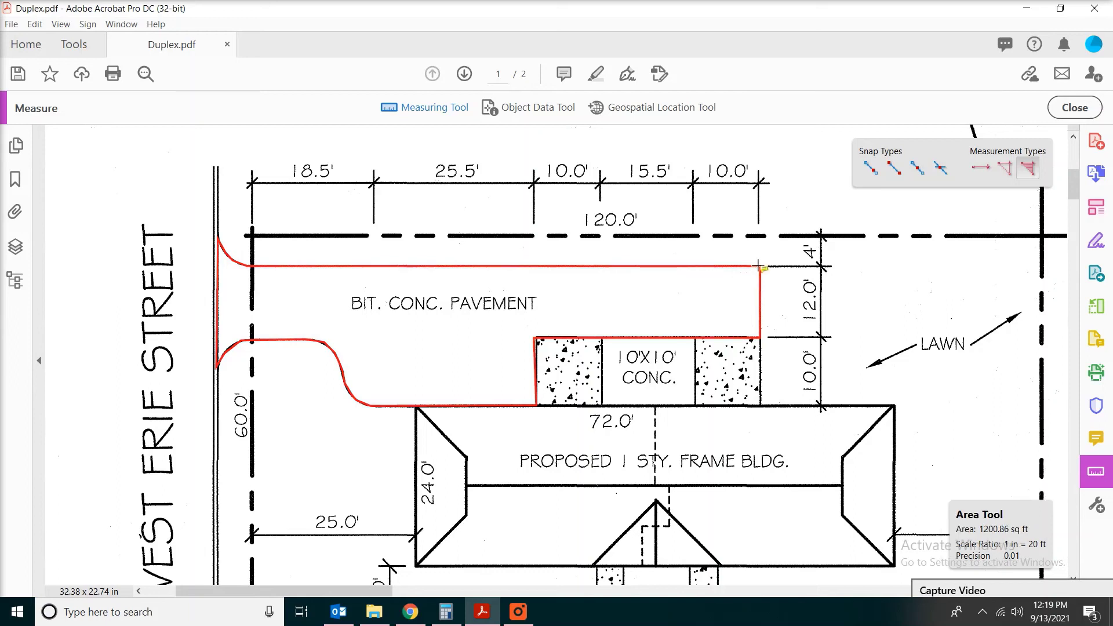